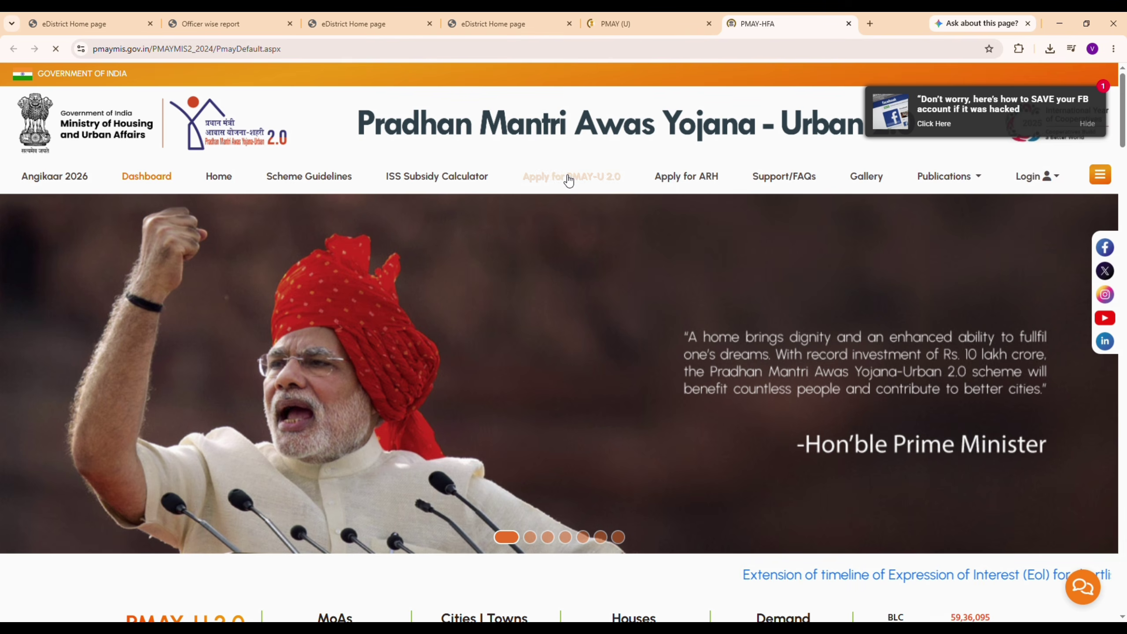
# Step: Start the PMAY-U 2.0 application, closing the advertisement tabs until the user instructions load
pyautogui.click(567, 177)
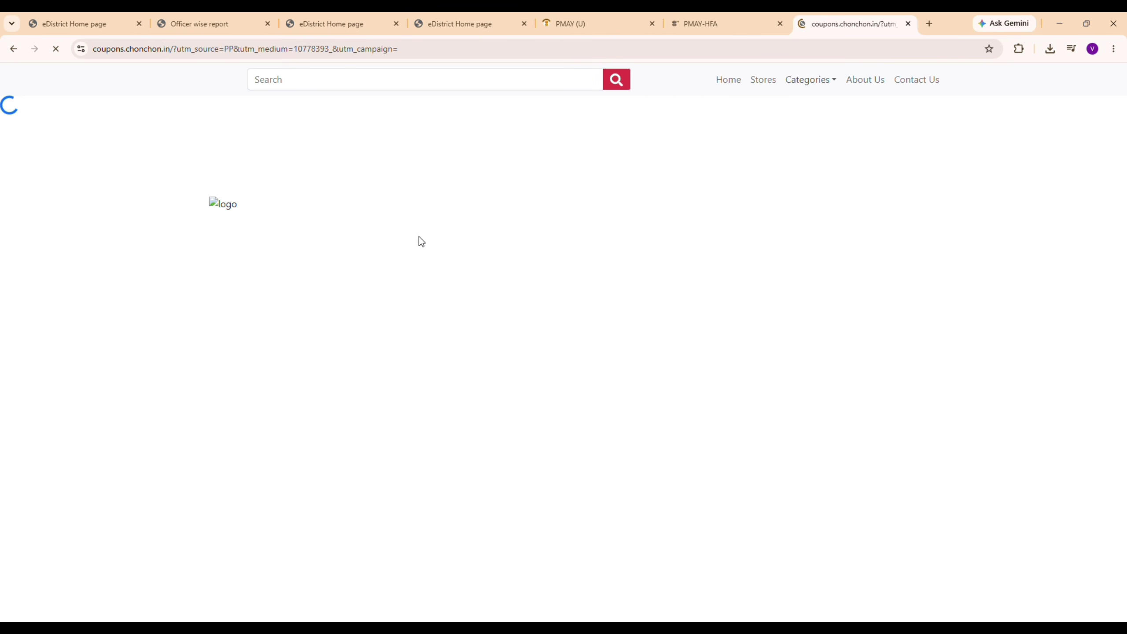
pyautogui.click(908, 24)
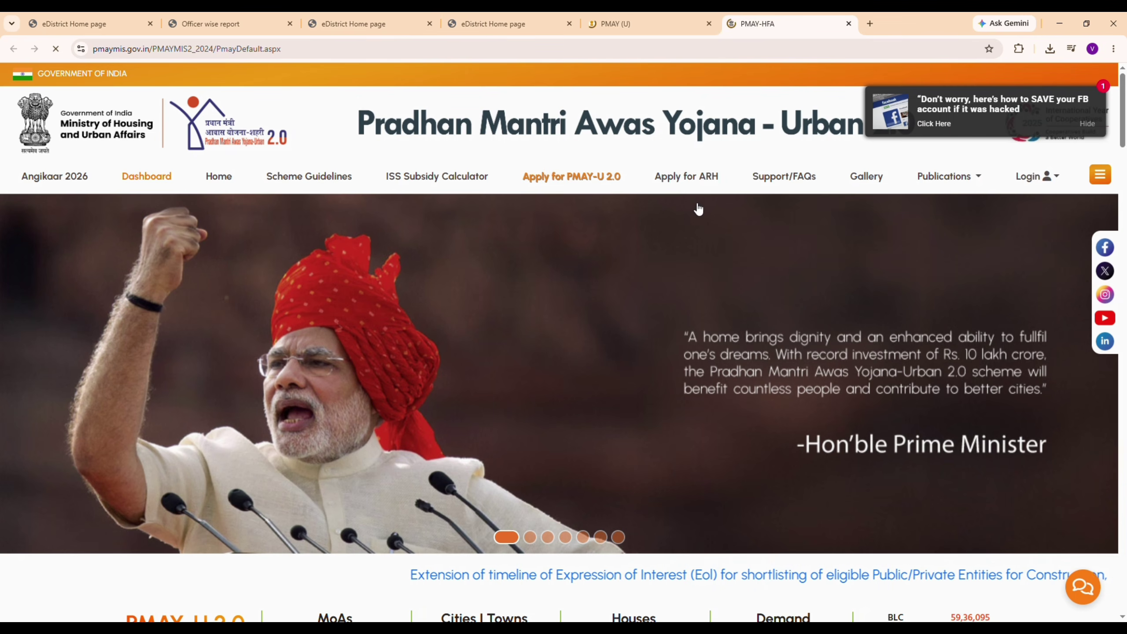
pyautogui.click(575, 175)
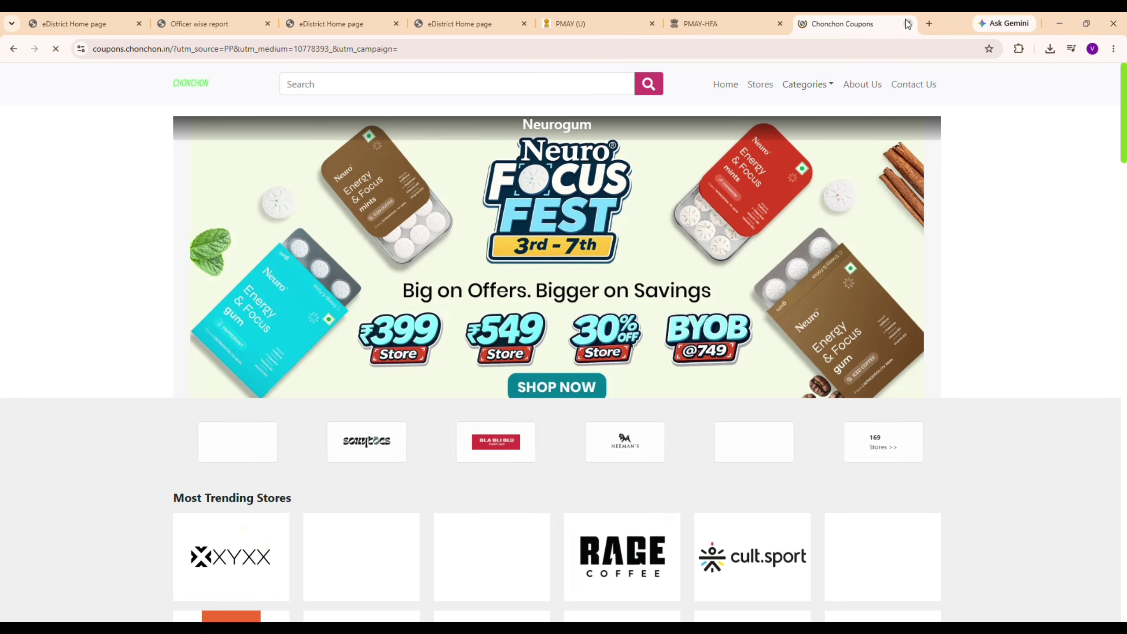
pyautogui.click(908, 24)
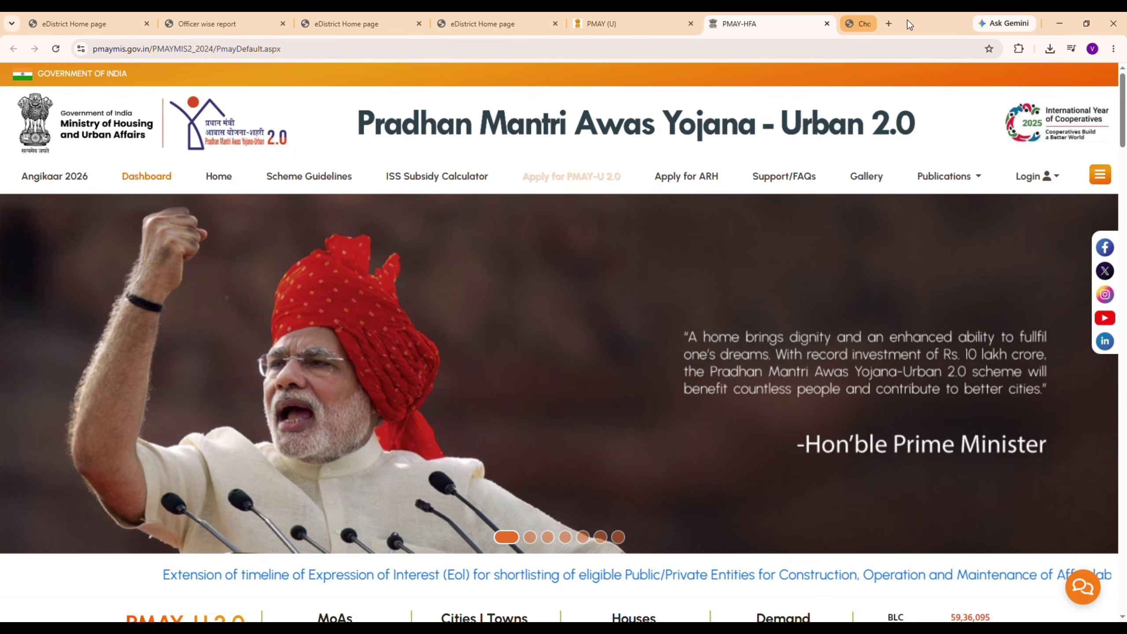
pyautogui.click(502, 175)
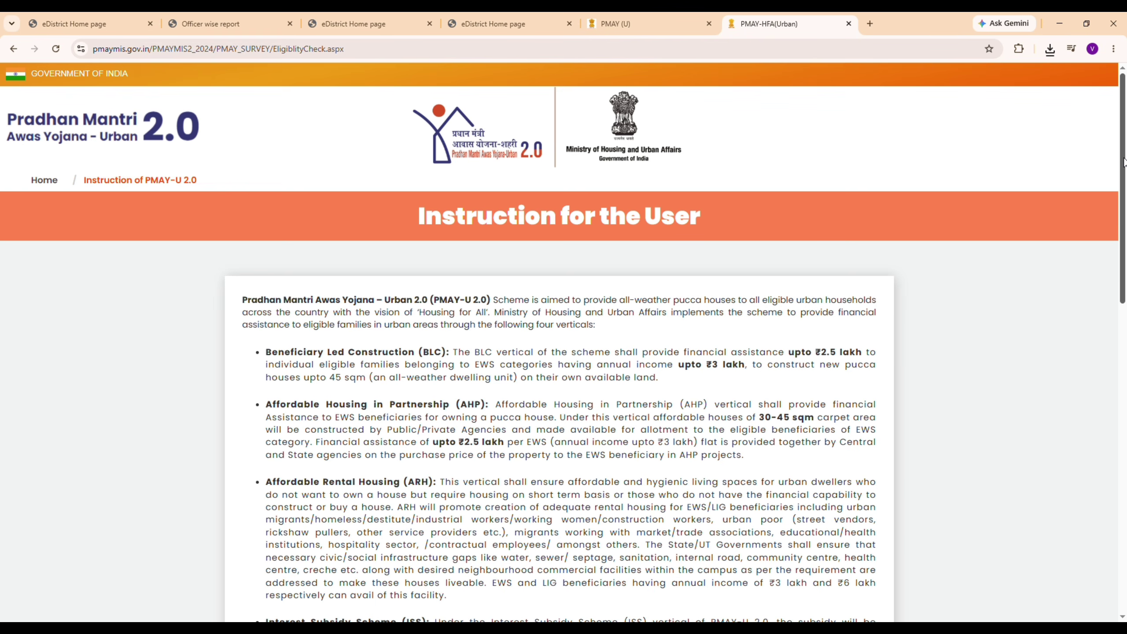
# Step: Read through the user instructions to the bottom and proceed to the Documents page
pyautogui.moveTo(1125, 198); pyautogui.dragTo(1115, 454)
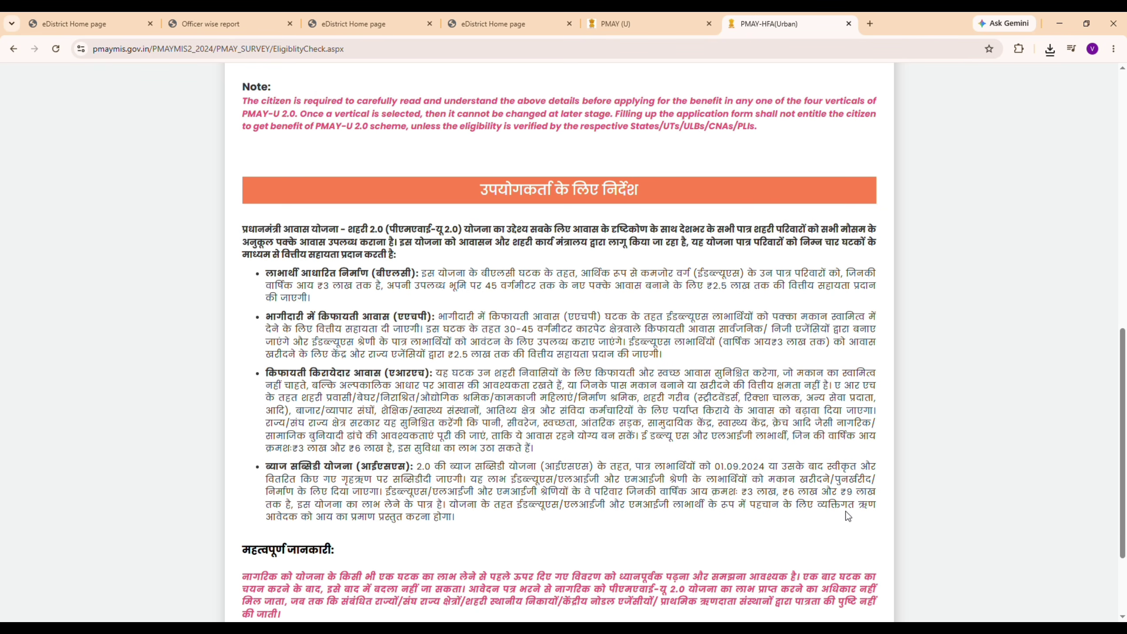
pyautogui.scroll(-3, 1122, 470)
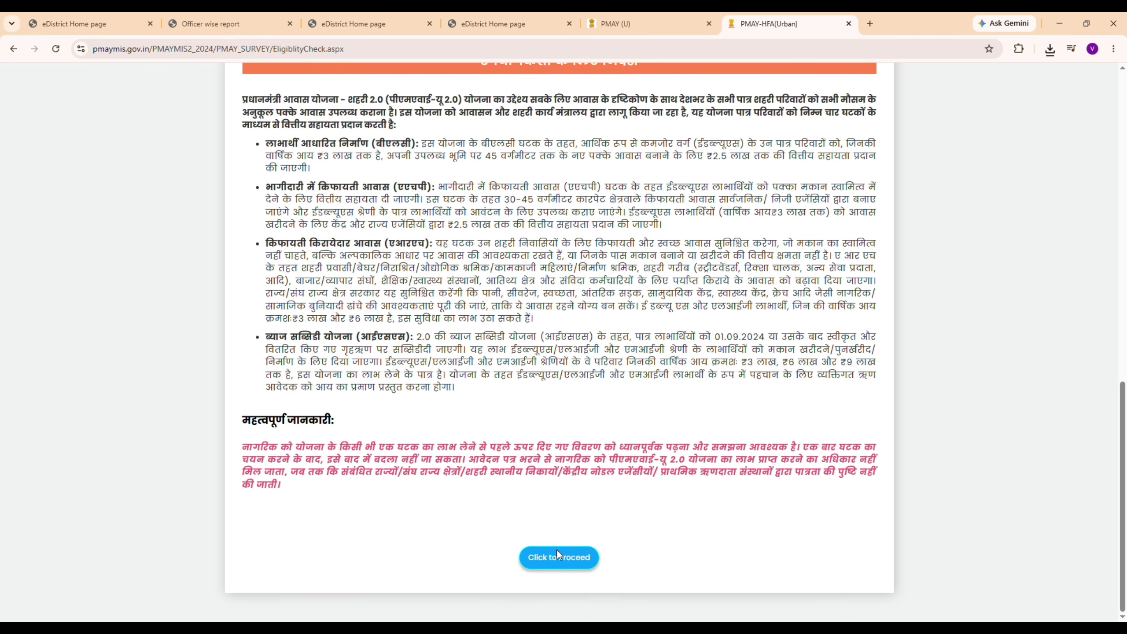
pyautogui.click(571, 557)
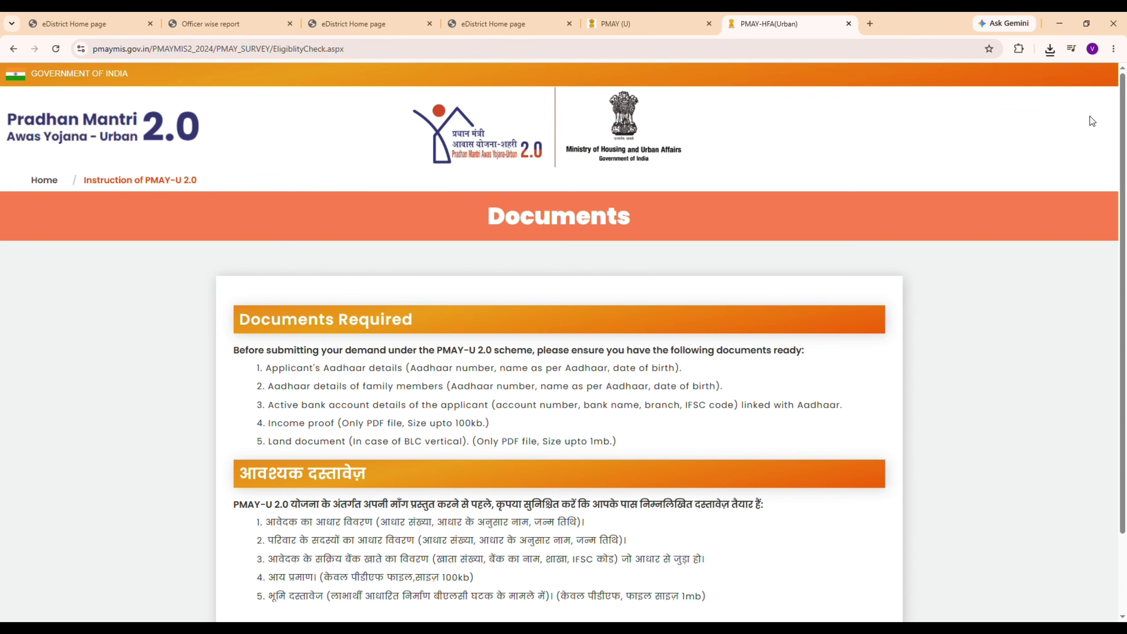
# Step: Review the required documents list and proceed to the eligibility check form
pyautogui.scroll(-2, 1125, 162)
pyautogui.scroll(-1, 723, 316)
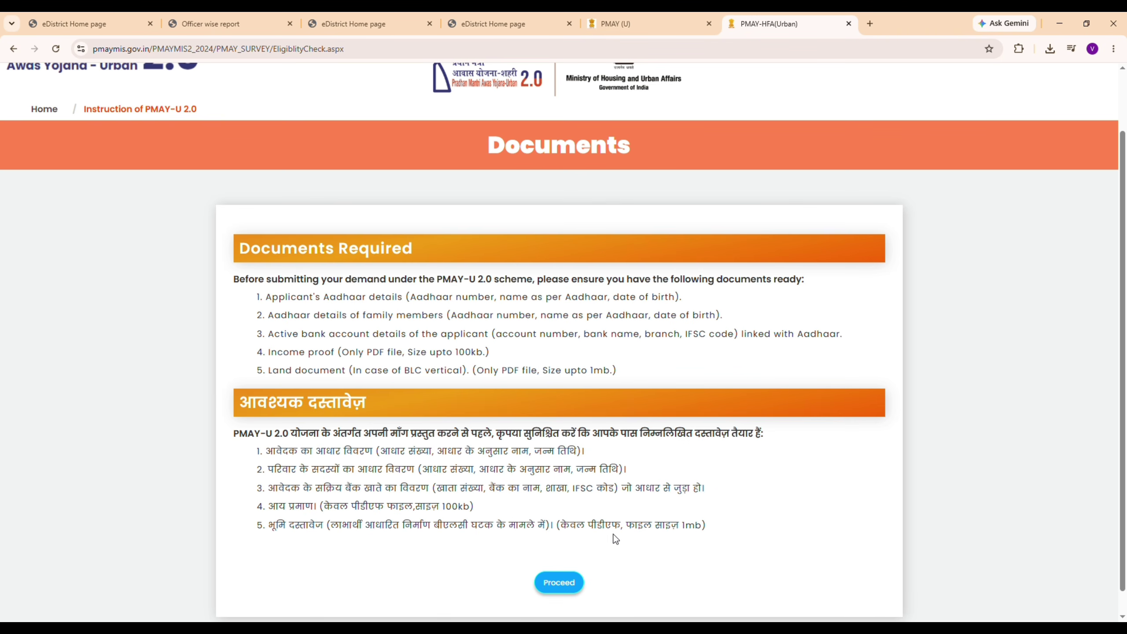
pyautogui.click(560, 582)
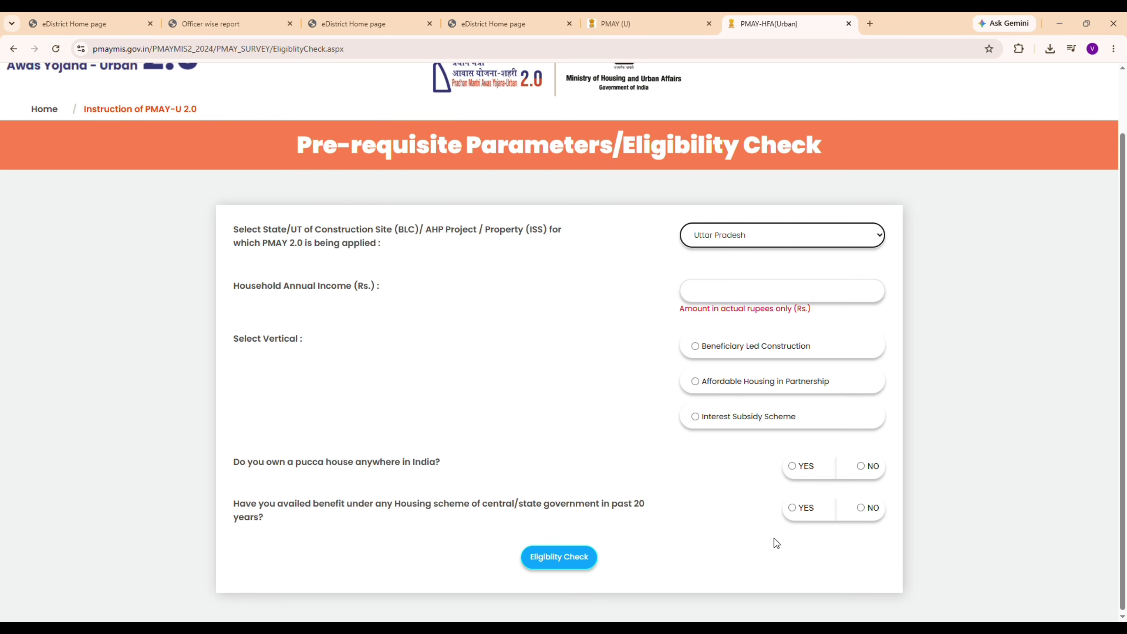
# Step: Run the eligibility check with income 60000, Beneficiary Led Construction, and NO to both housing questions
pyautogui.click(760, 292)
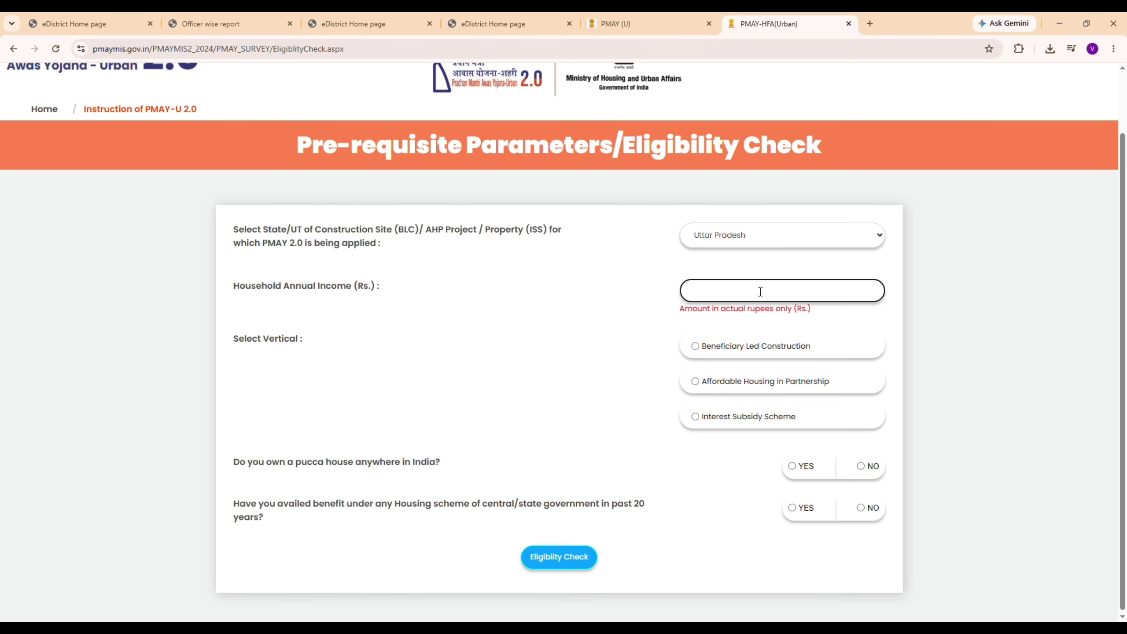
pyautogui.write('60000')
pyautogui.click(919, 326)
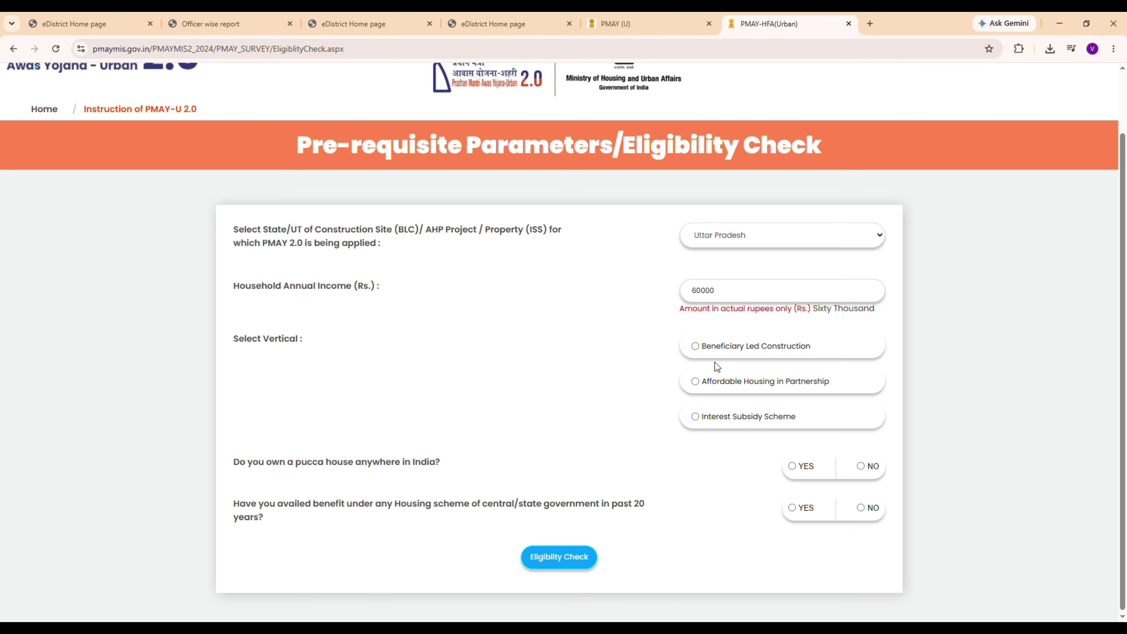
pyautogui.click(696, 347)
pyautogui.click(863, 466)
pyautogui.click(862, 509)
pyautogui.click(568, 560)
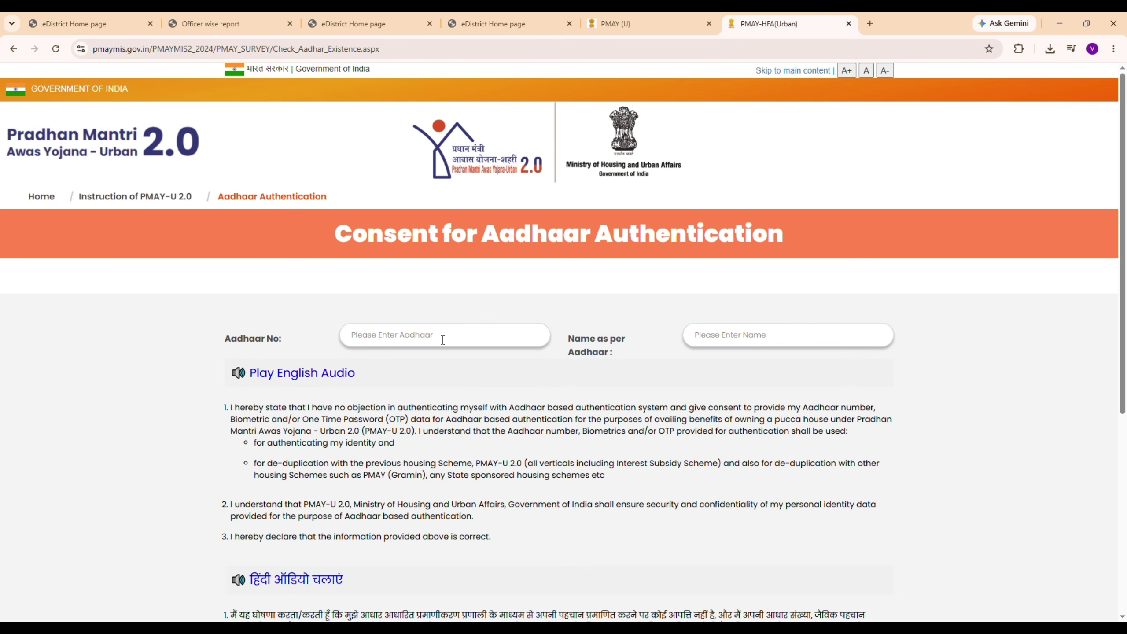
# Step: Enter the applicant's Aadhaar number, then move to the Name as per Aadhaar field
pyautogui.click(443, 338)
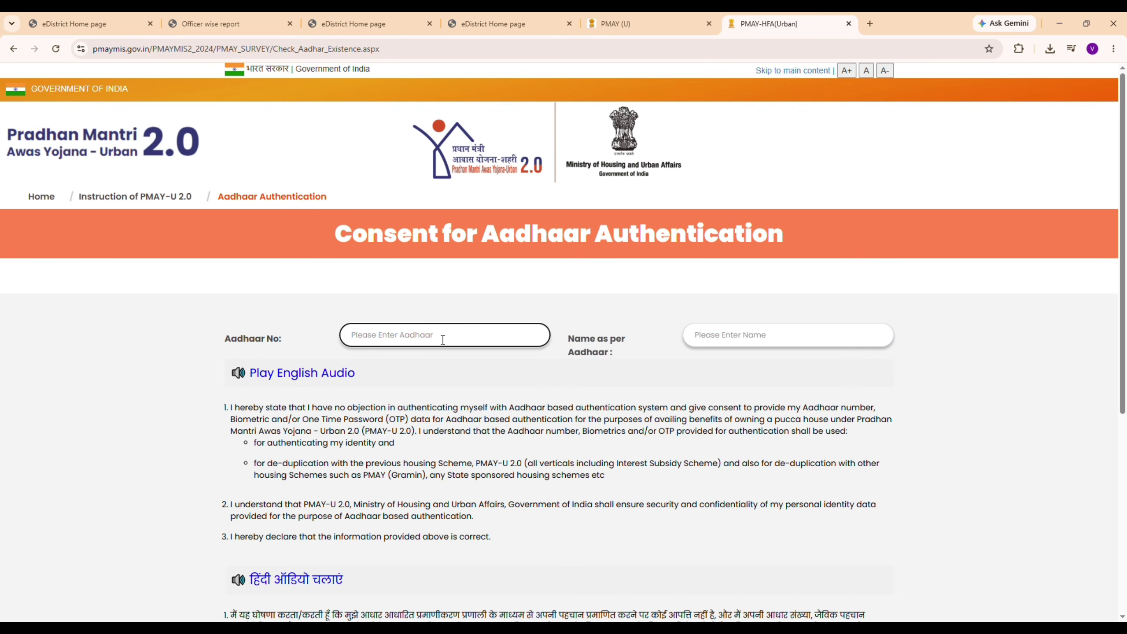
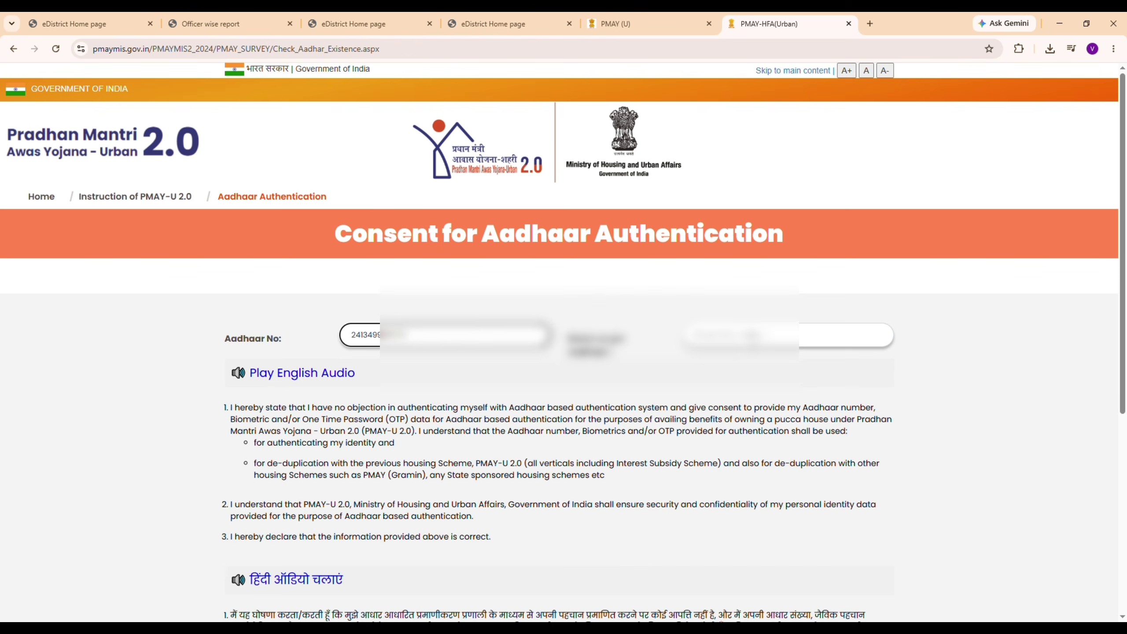
pyautogui.click(843, 335)
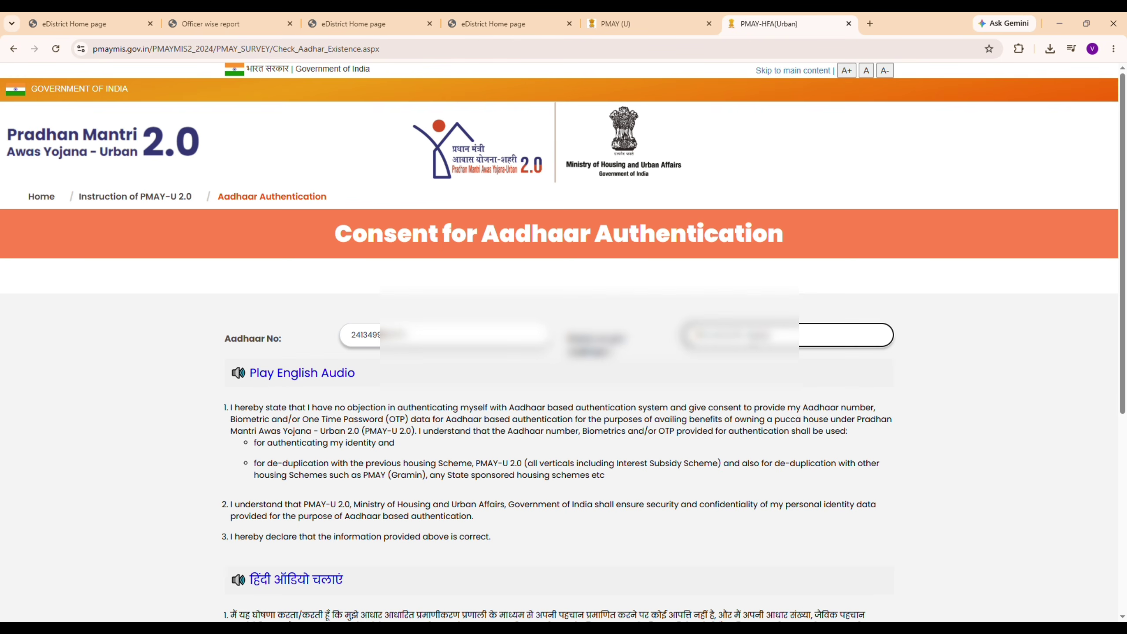
# Step: Agree to share Aadhaar details and request an authentication OTP, dismissing the OTP-sent alert
pyautogui.click(762, 366)
pyautogui.scroll(-1, 1125, 191)
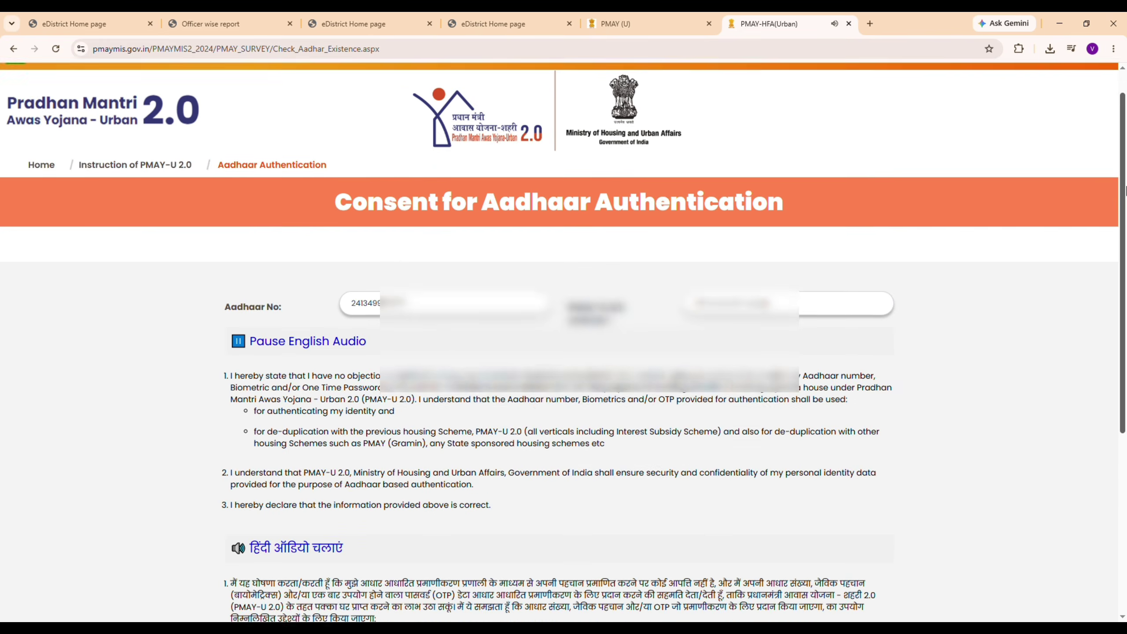
pyautogui.scroll(-5, 1125, 191)
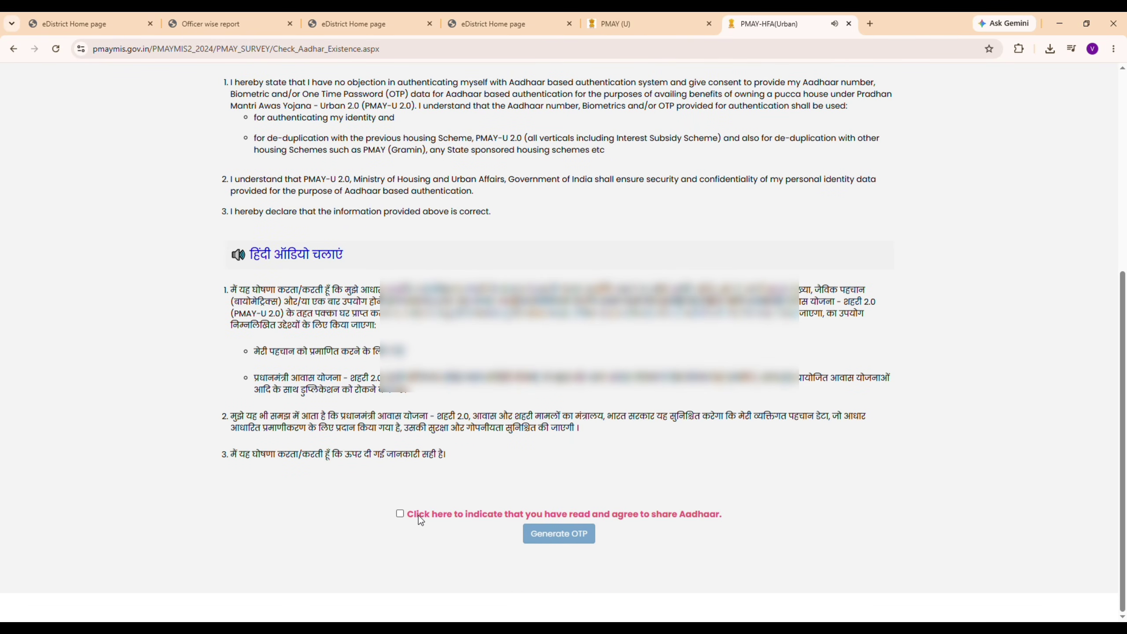
pyautogui.click(400, 514)
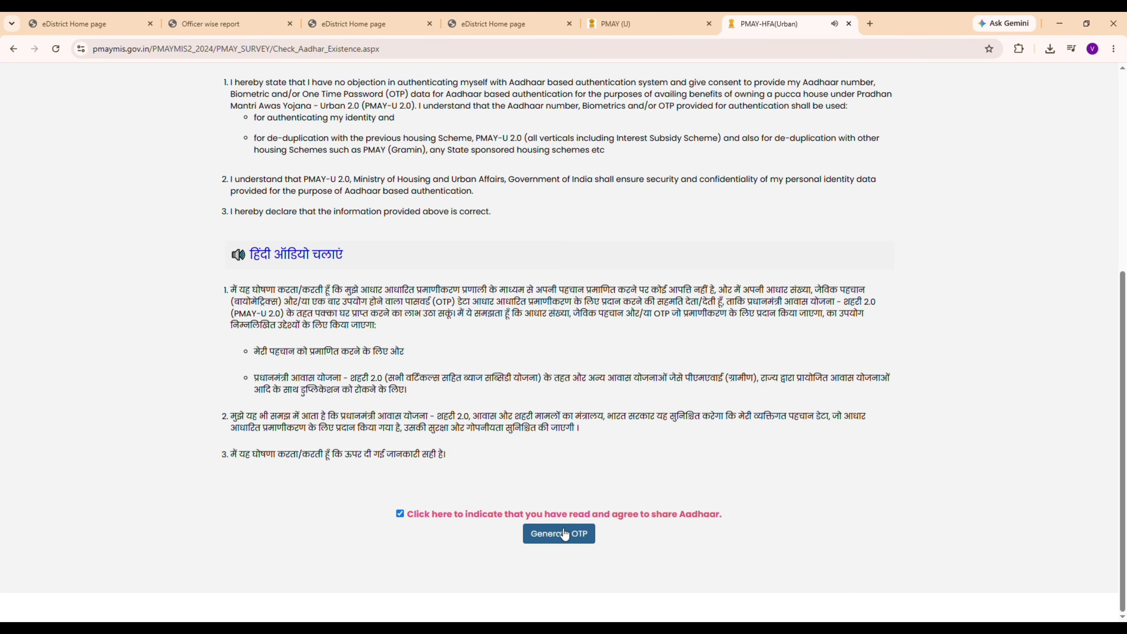
pyautogui.click(563, 533)
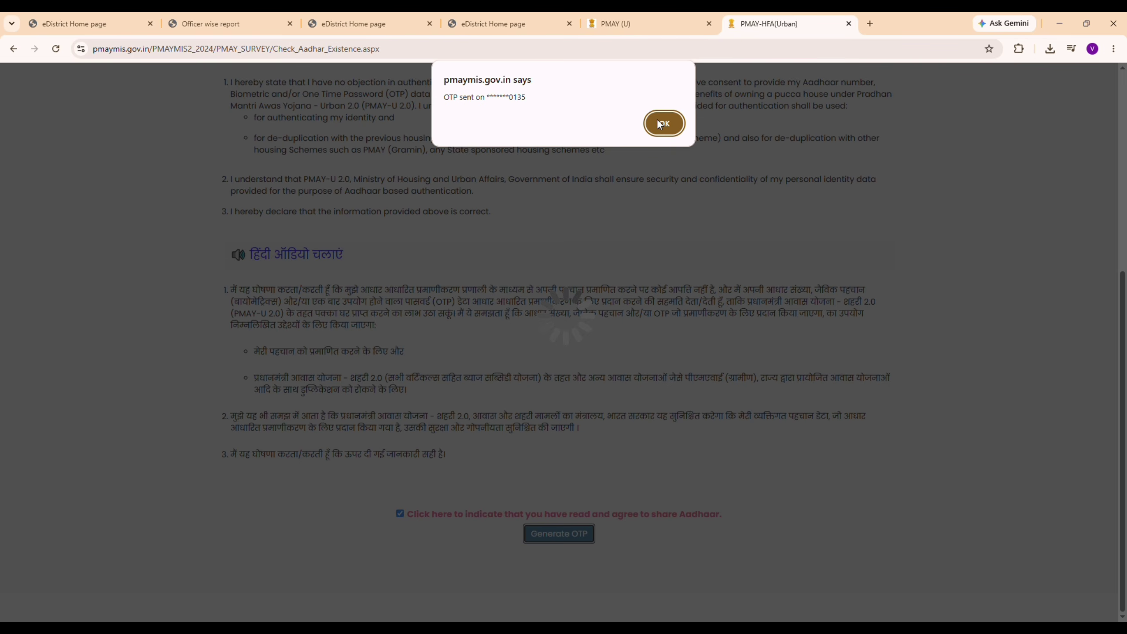
pyautogui.click(663, 123)
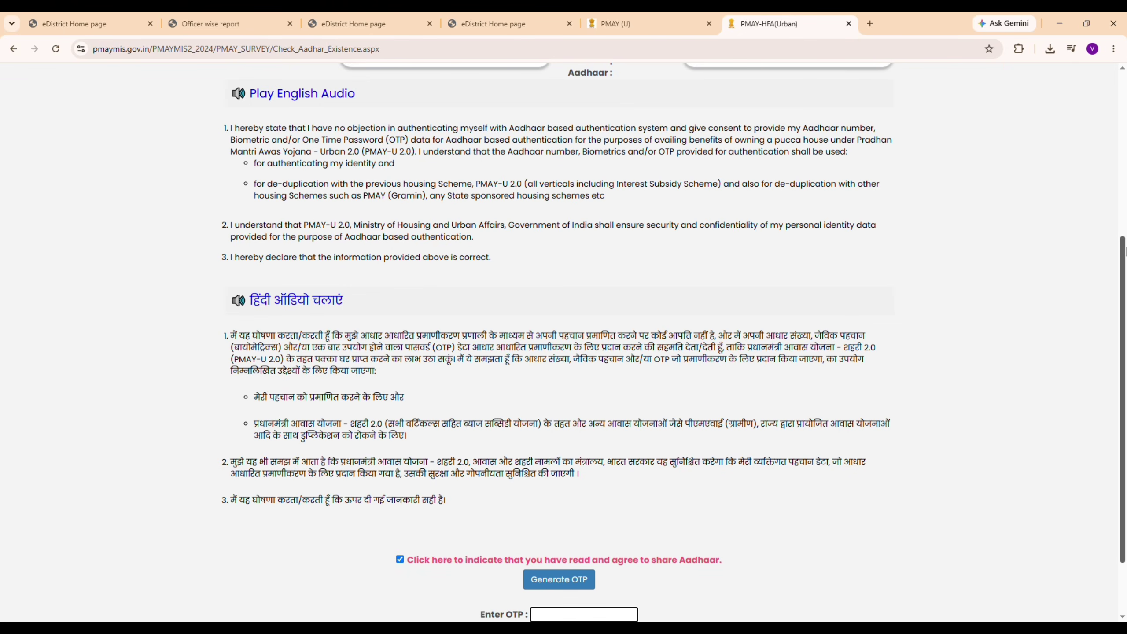
# Step: Enter the received OTP and submit it for verification
pyautogui.scroll(-2, 1125, 295)
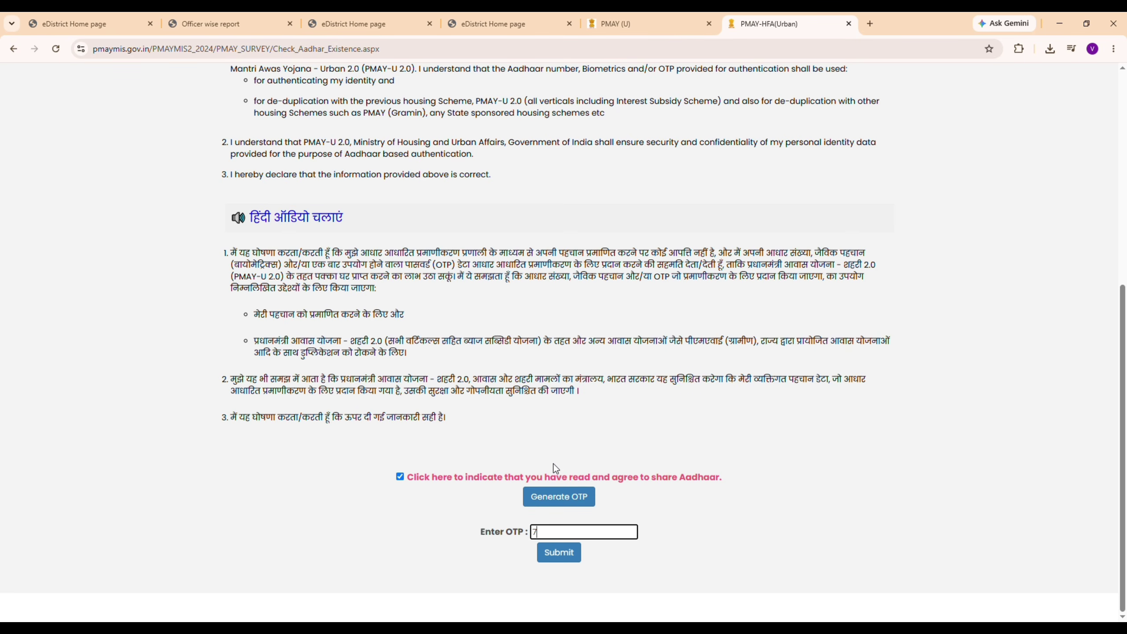
pyautogui.click(573, 551)
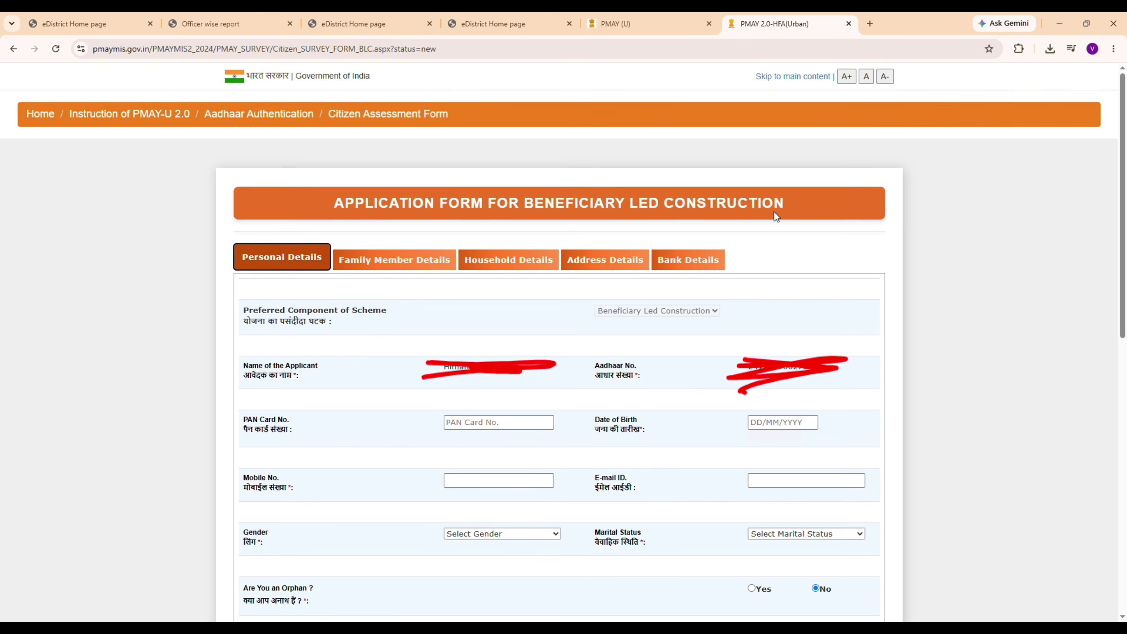
# Step: Set the Date of Birth to a day in December 1998 using the calendar picker
pyautogui.scroll(-2, 673, 281)
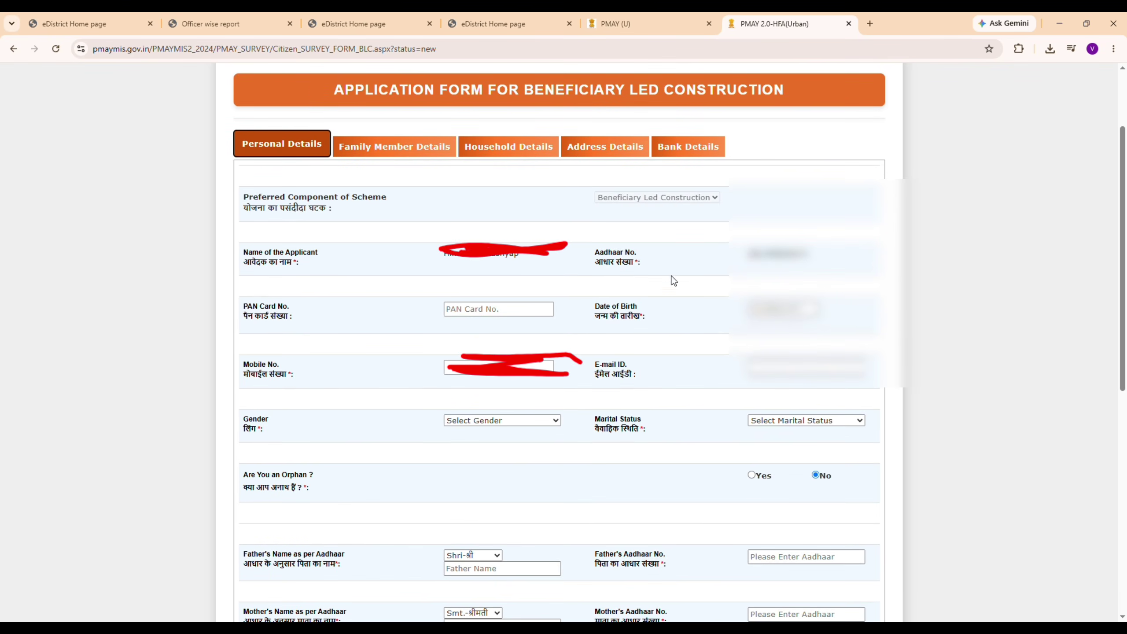
pyautogui.click(756, 310)
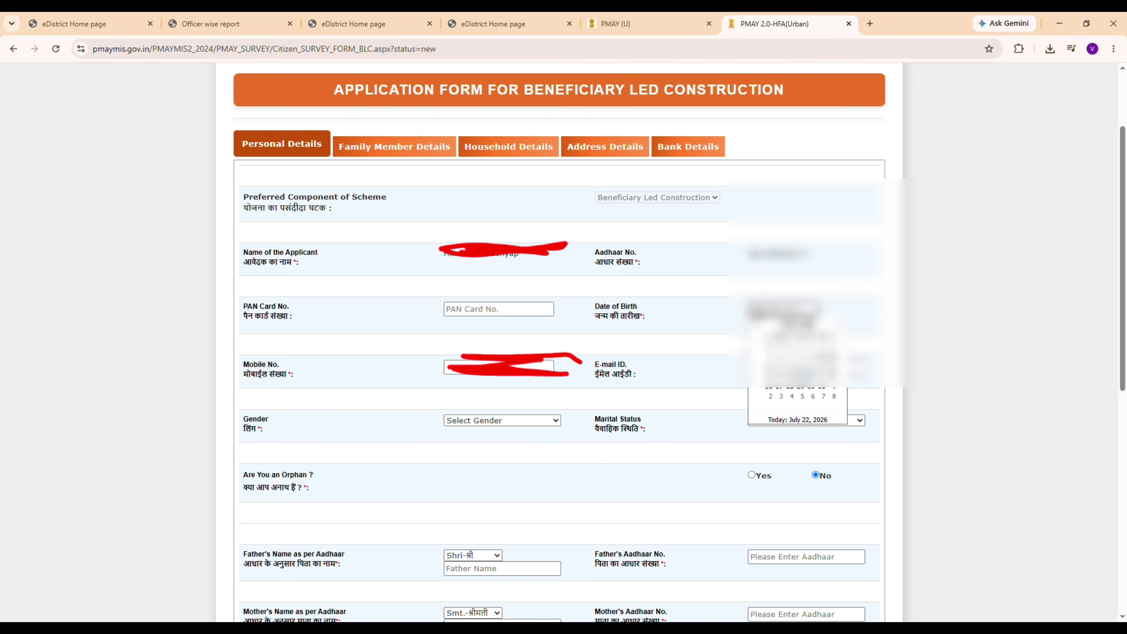
pyautogui.click(799, 335)
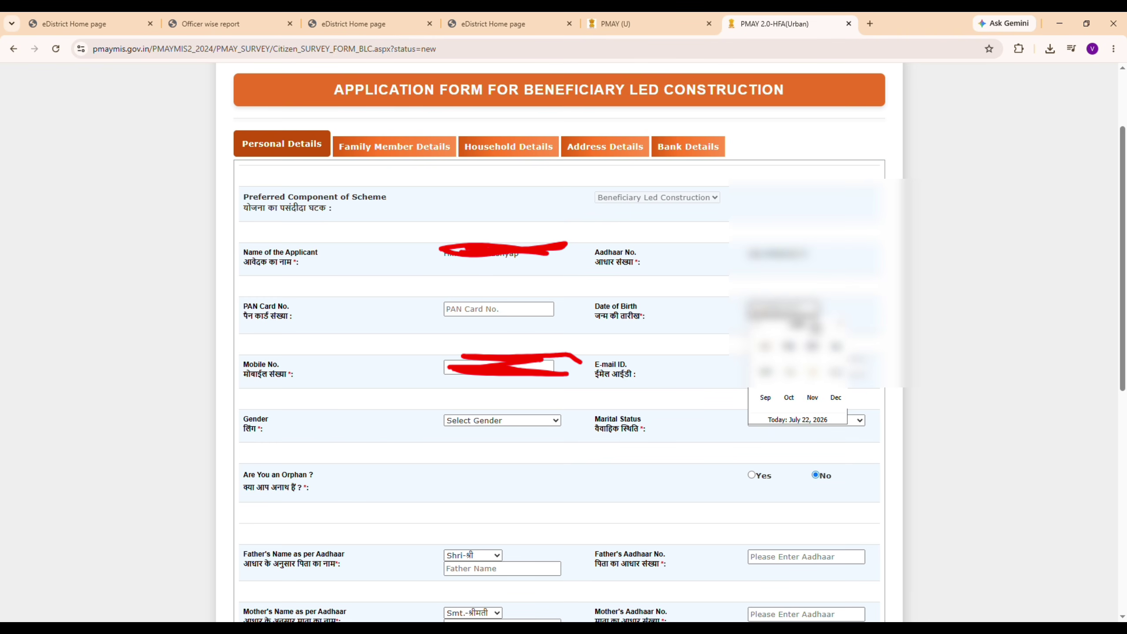
pyautogui.click(811, 325)
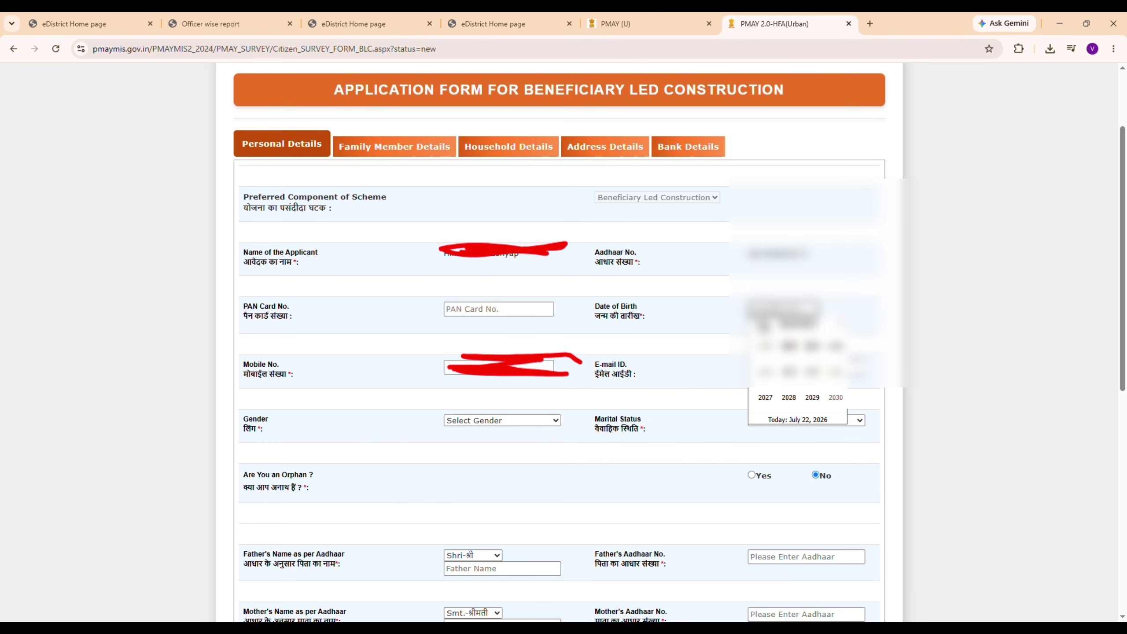
pyautogui.click(759, 327)
pyautogui.click(759, 328)
pyautogui.click(759, 328)
pyautogui.click(790, 398)
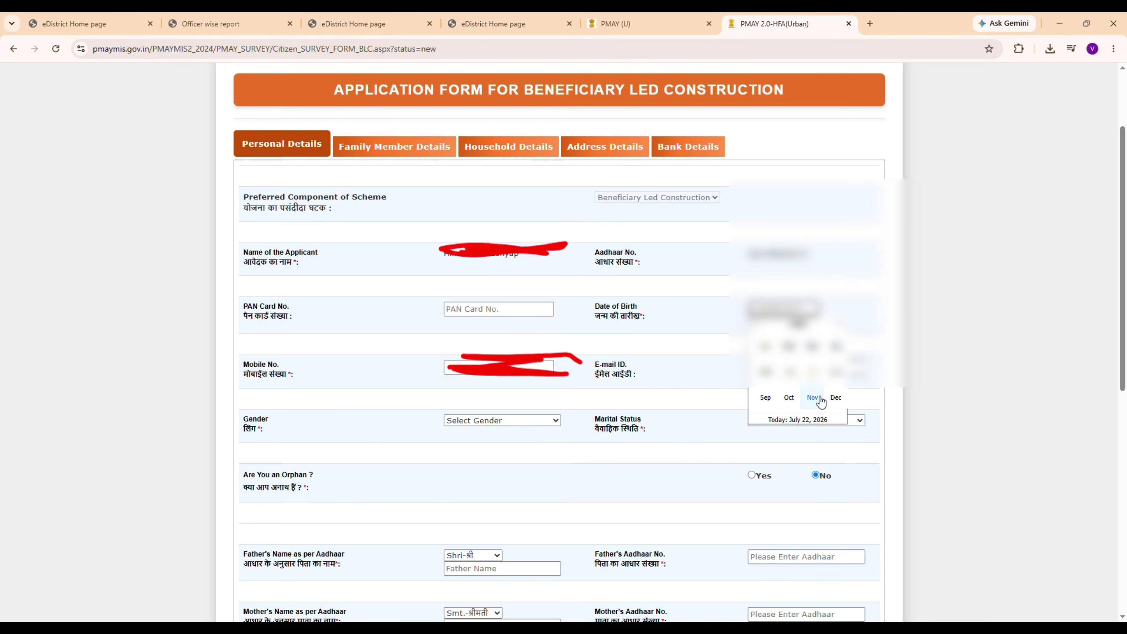
pyautogui.click(836, 398)
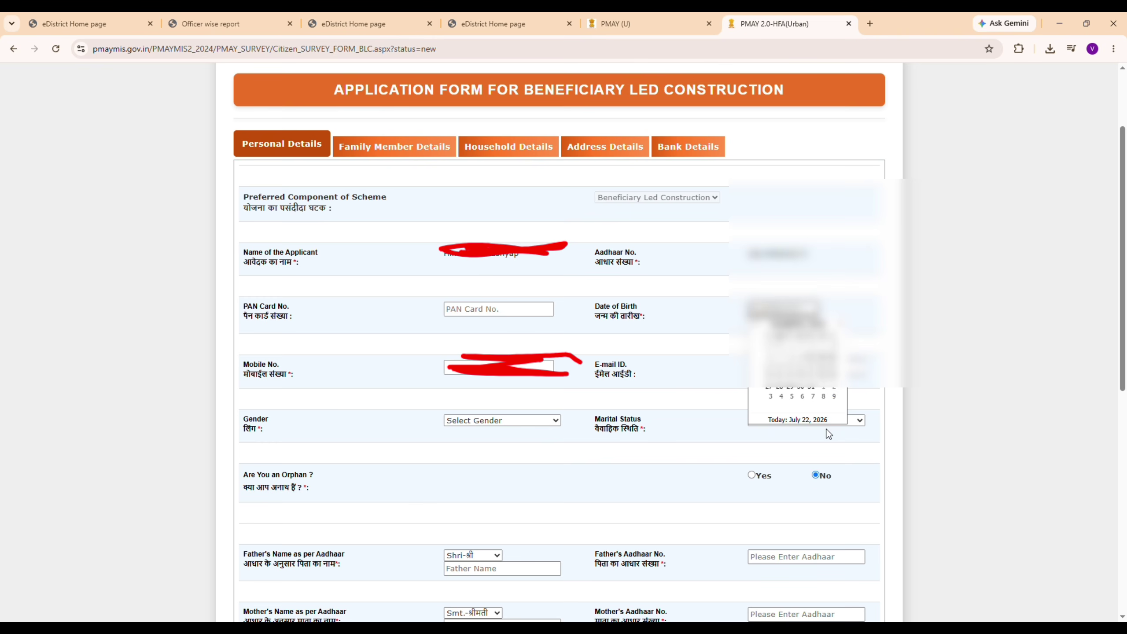
pyautogui.click(817, 356)
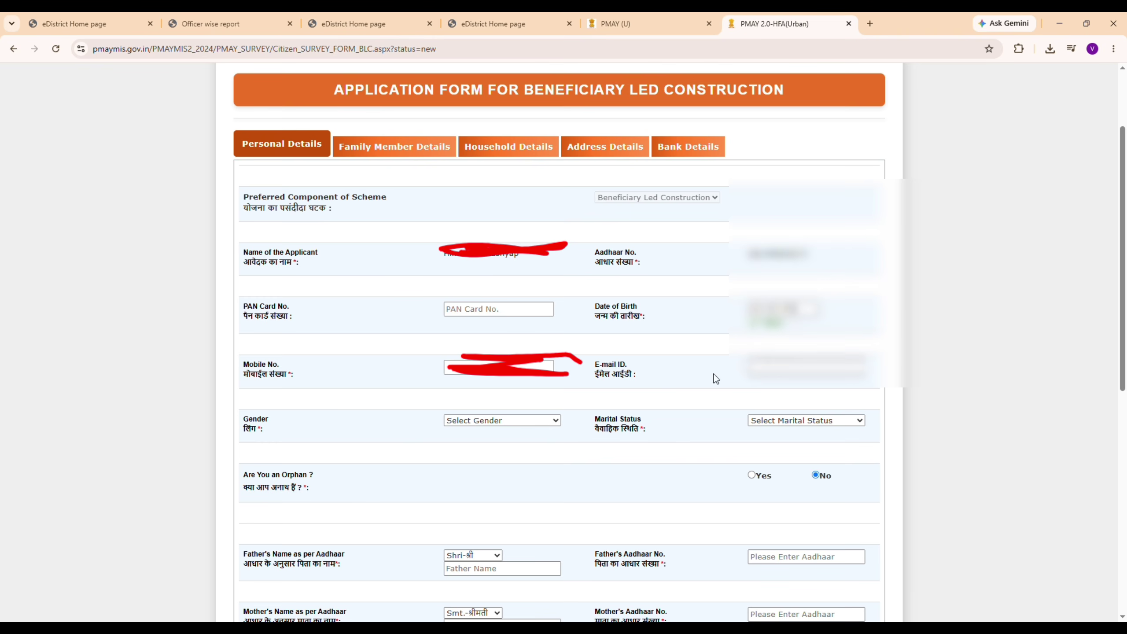
# Step: Enter the mobile number, set gender to Male and marital status to Single/Separated
pyautogui.click(460, 372)
pyautogui.write('9')
pyautogui.click(678, 406)
pyautogui.click(501, 450)
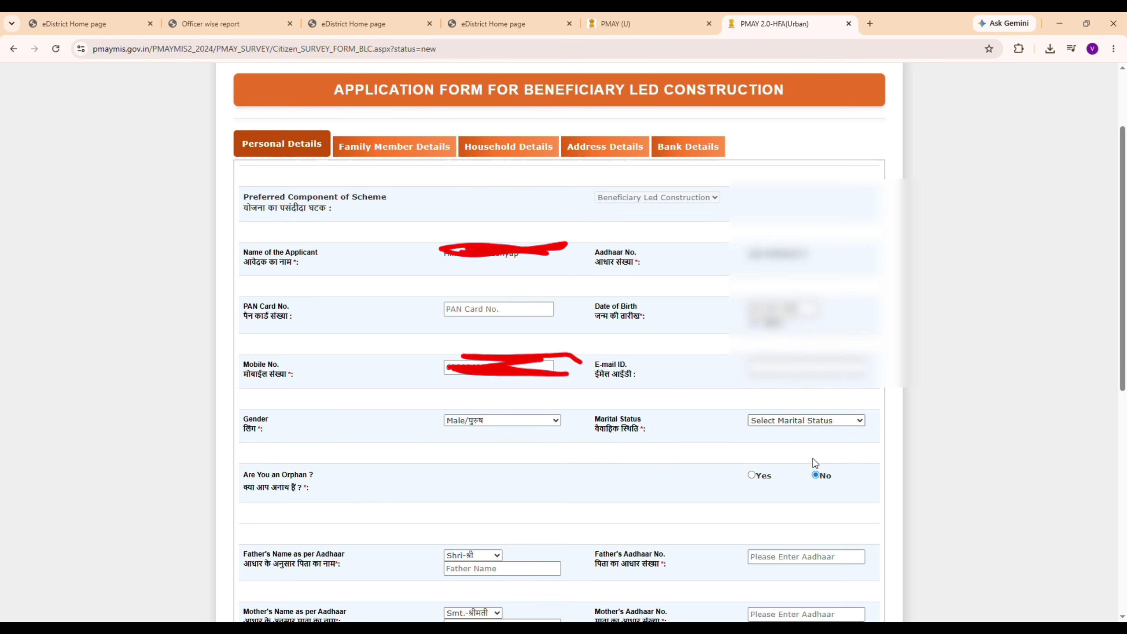
pyautogui.click(821, 482)
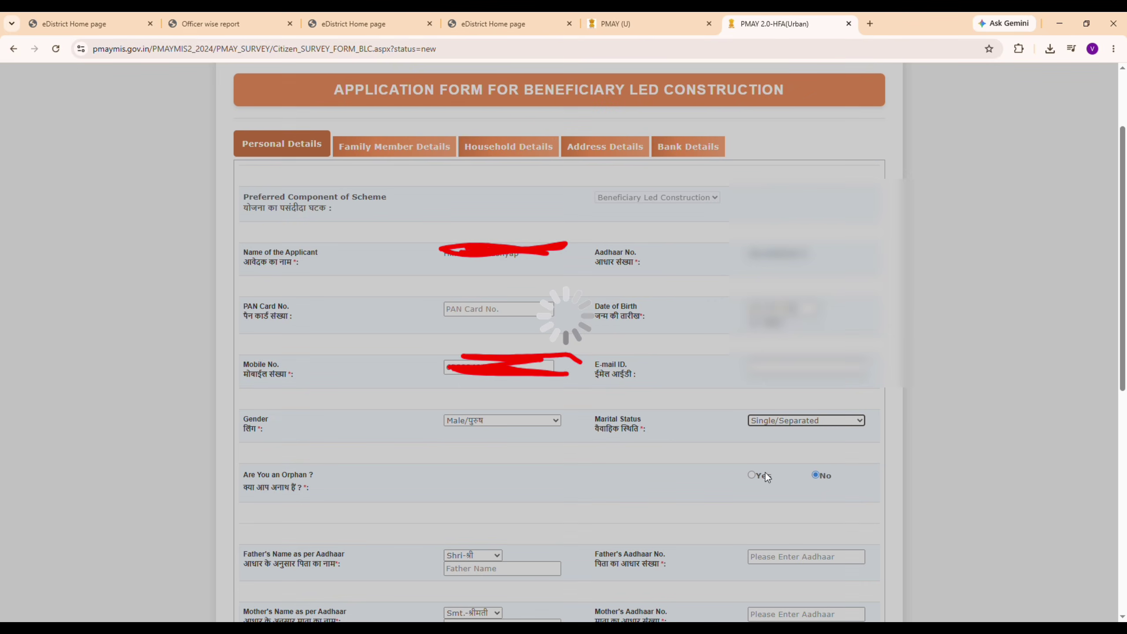
pyautogui.scroll(-5, 765, 473)
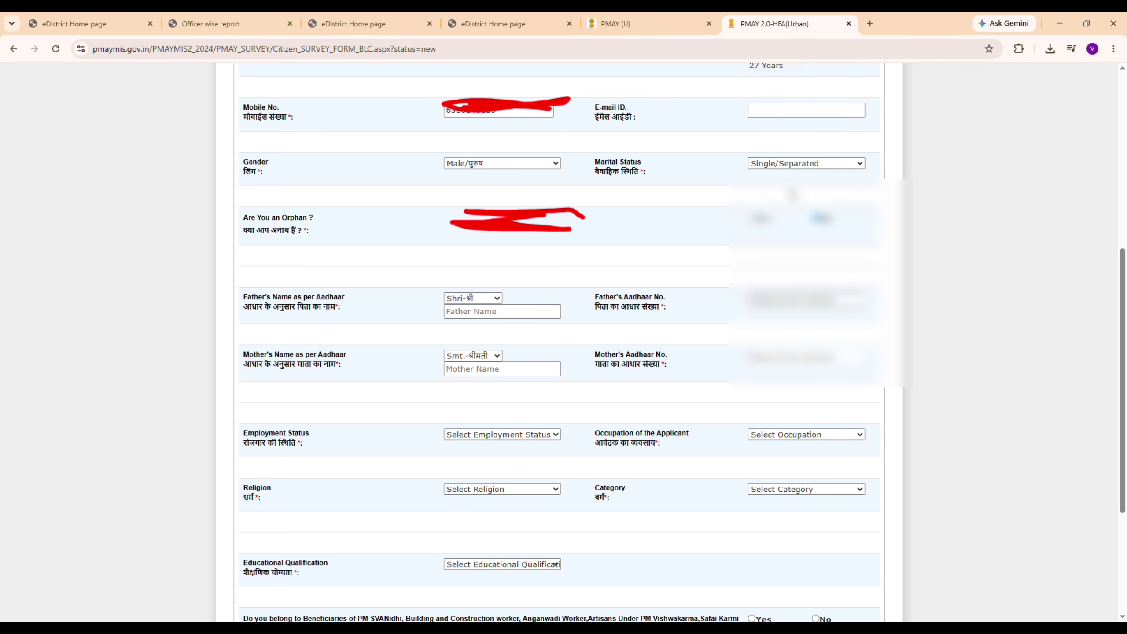
pyautogui.hotkey('shift', 'Tab')
# Step: Fill in the father's name and his Aadhaar number
pyautogui.click(474, 302)
pyautogui.click(477, 315)
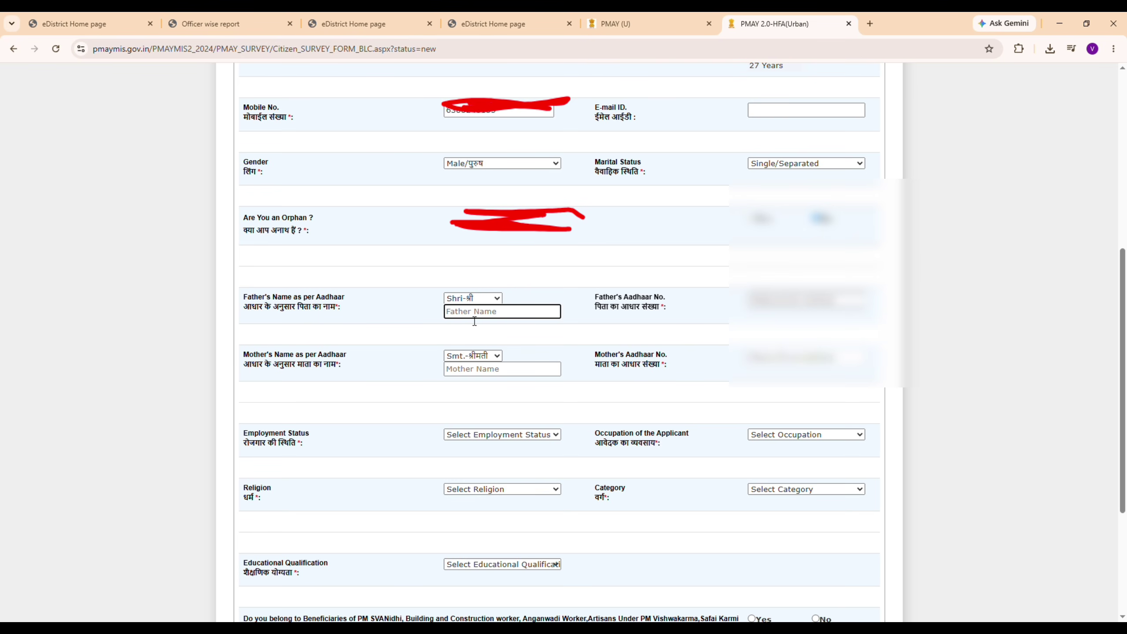
pyautogui.write('Rakesh')
pyautogui.click(559, 349)
pyautogui.click(761, 304)
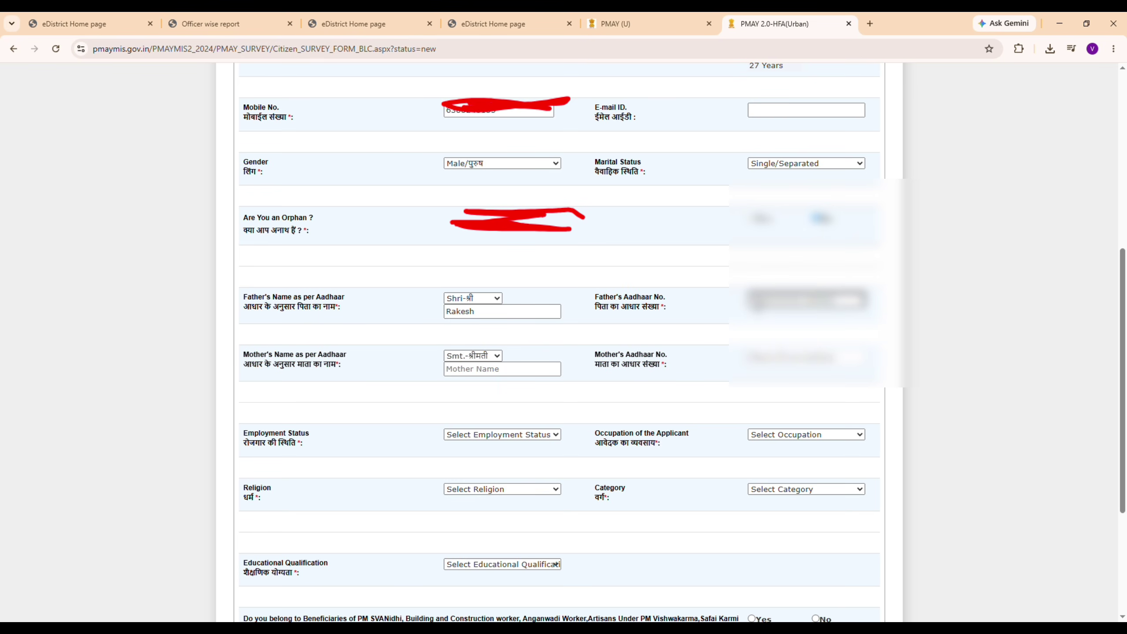
pyautogui.hotkey('ctrl', 'a')
pyautogui.press('BackSpace')
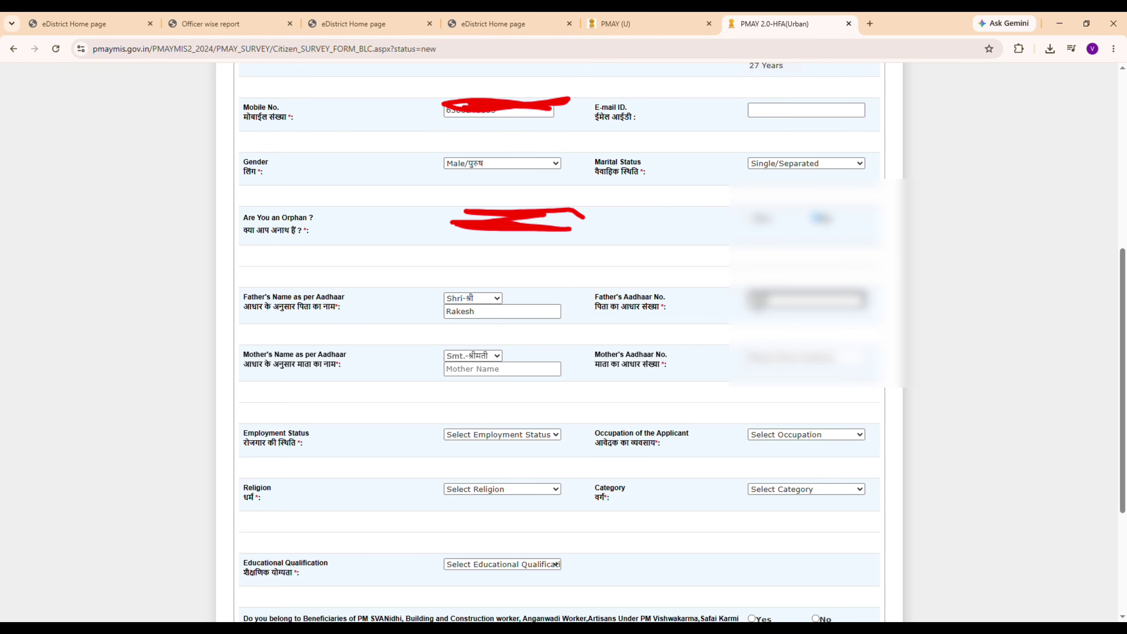
pyautogui.write('1234567890')
pyautogui.click(760, 345)
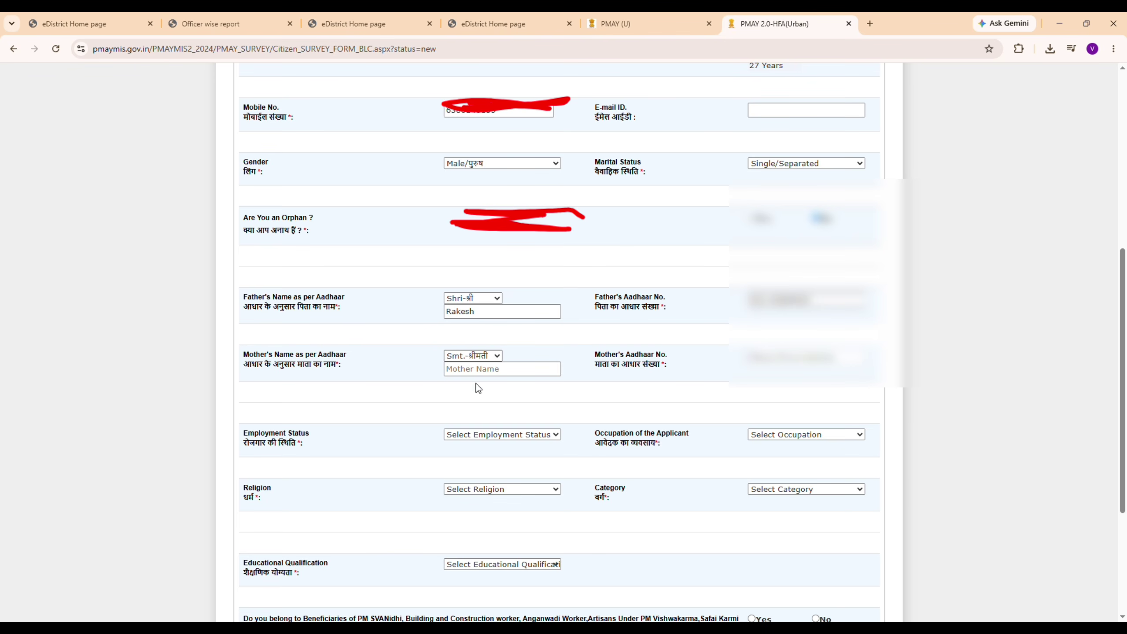
# Step: Keep the mother's title as Smt. and fill in her name and Aadhaar number
pyautogui.press('Down')
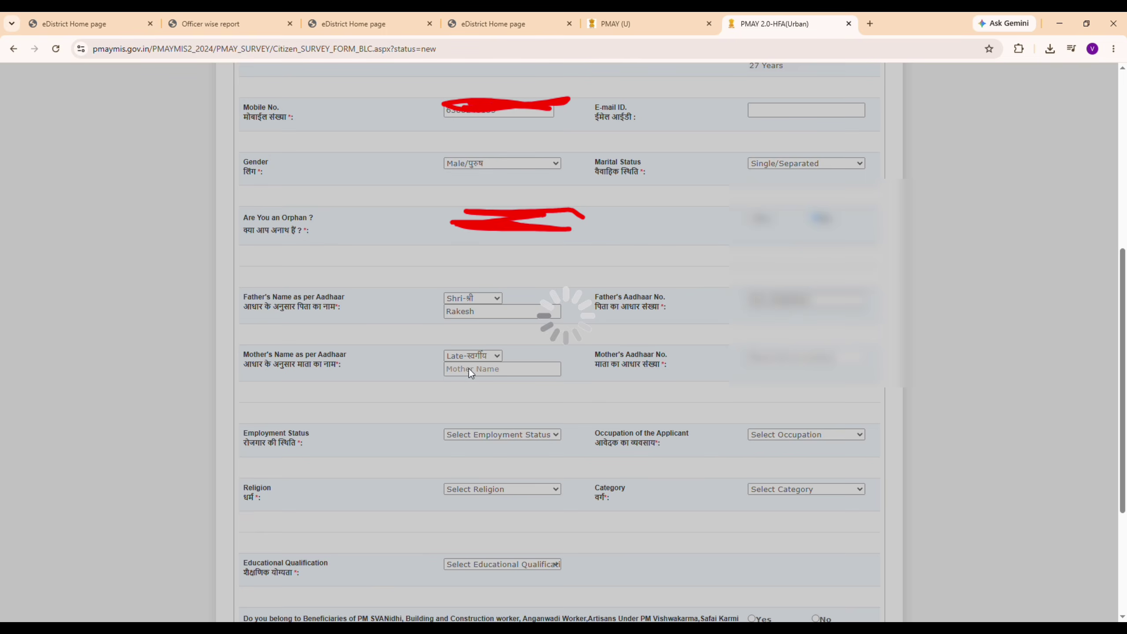
pyautogui.press('Up')
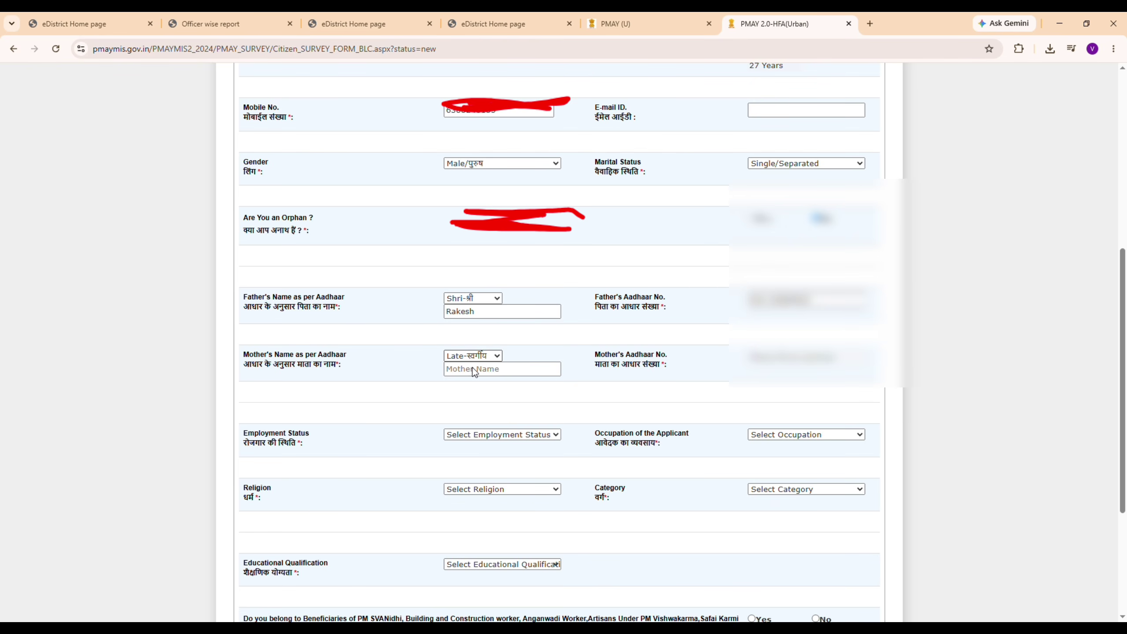
pyautogui.press('Tab')
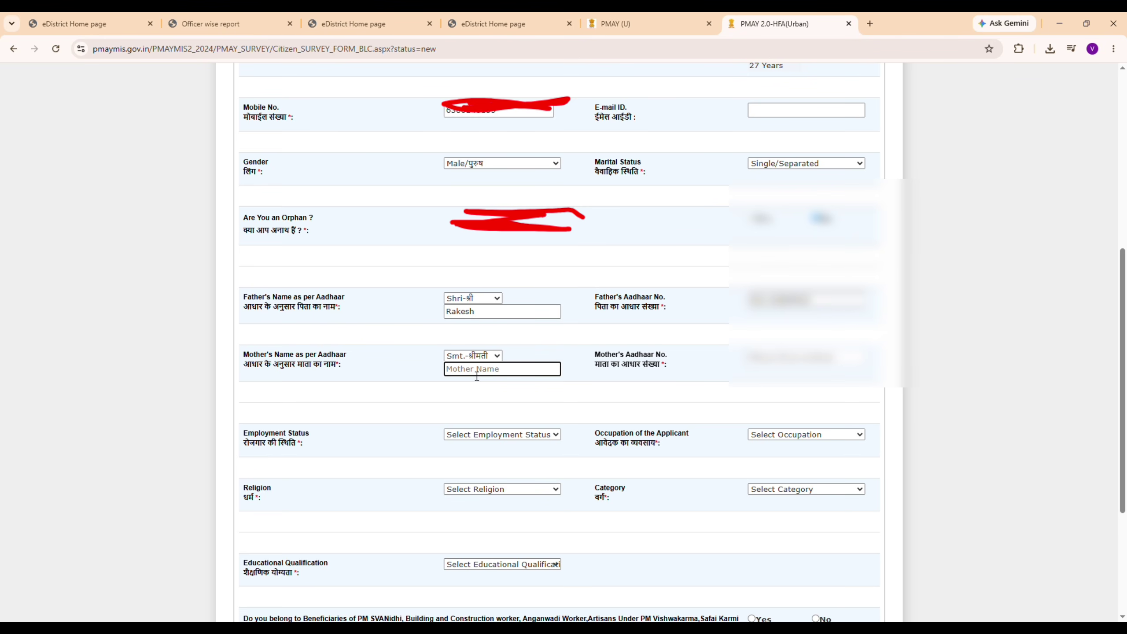
pyautogui.write('Renu')
pyautogui.click(805, 360)
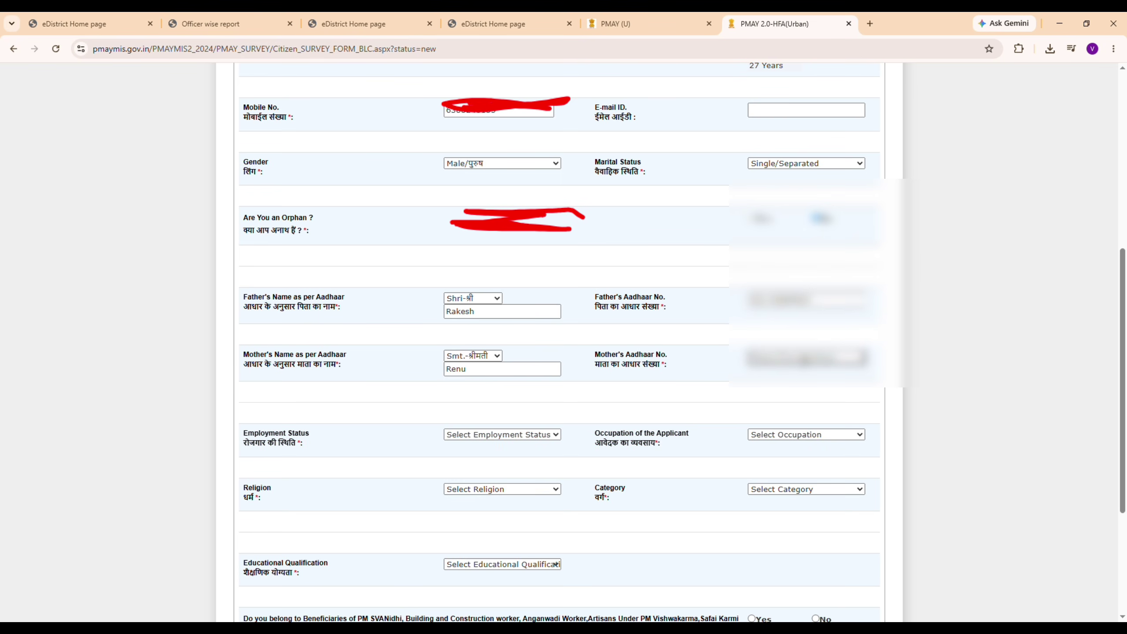
pyautogui.write('123456789')
pyautogui.click(546, 419)
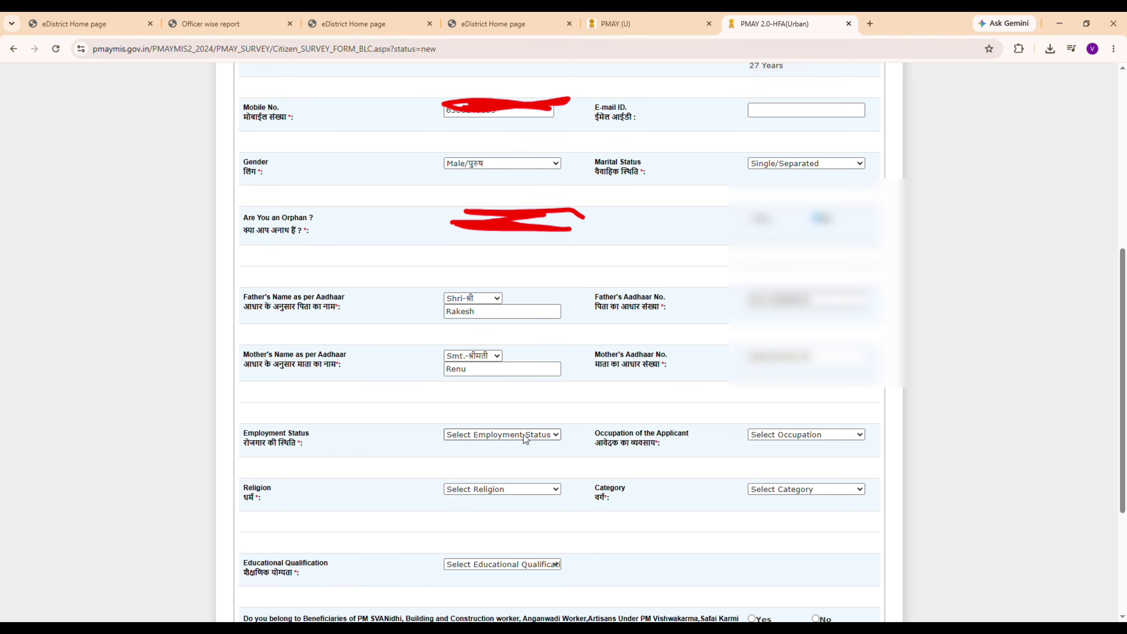
# Step: Choose Labour employment, Hindu religion, Bachelor qualification, and No for special-beneficiary groups
pyautogui.click(504, 504)
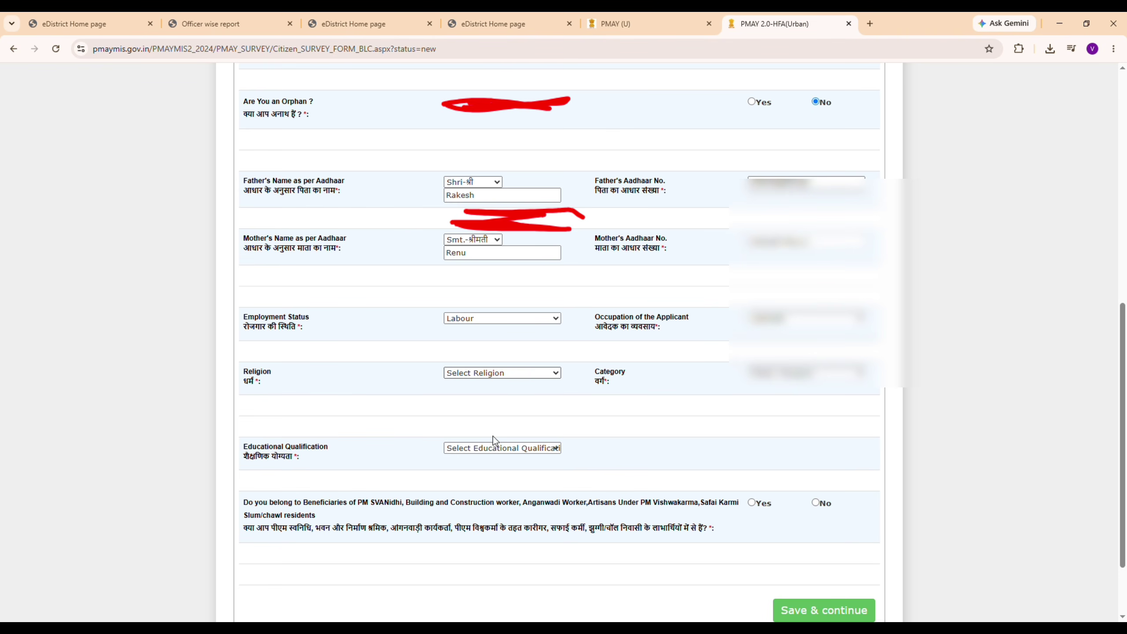
pyautogui.click(486, 402)
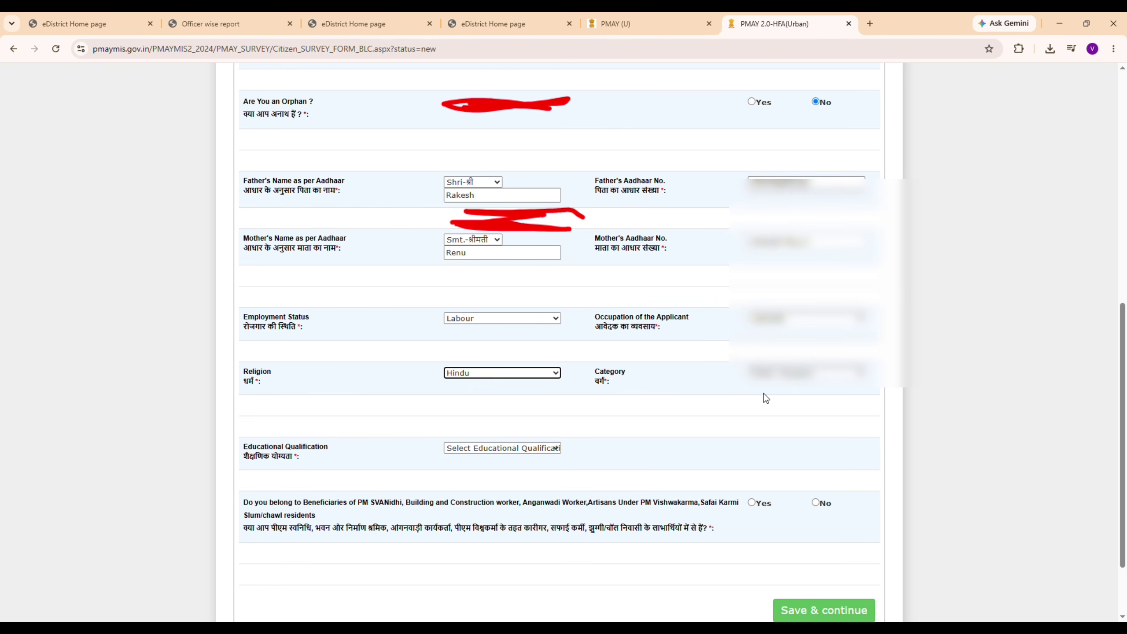
pyautogui.click(785, 382)
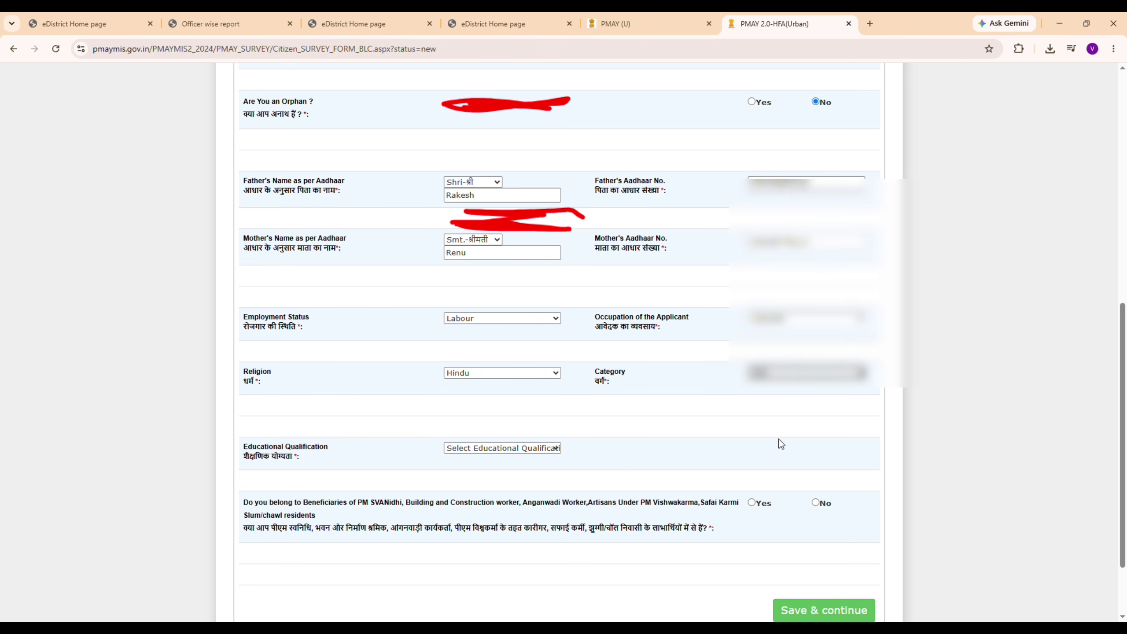
pyautogui.click(464, 448)
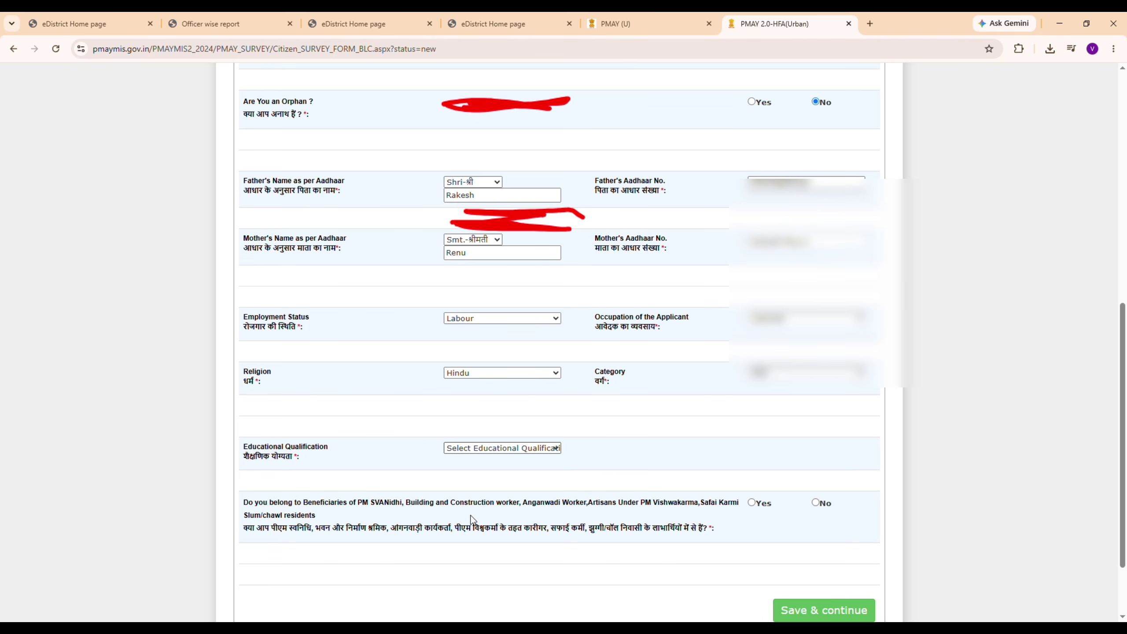
pyautogui.click(501, 447)
pyautogui.click(507, 477)
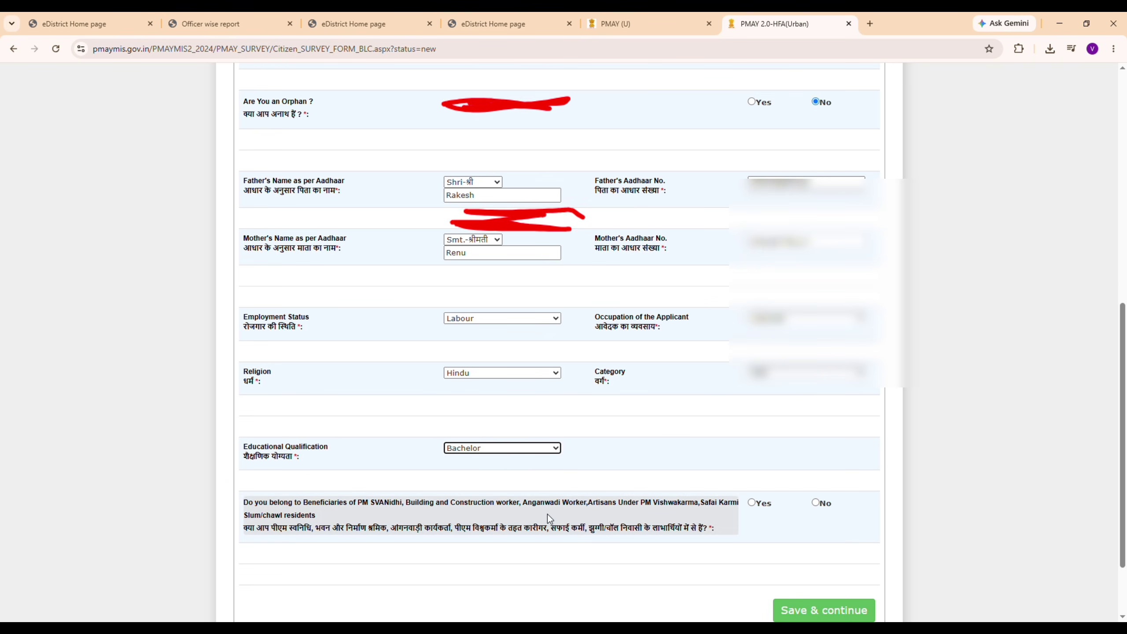
pyautogui.click(818, 506)
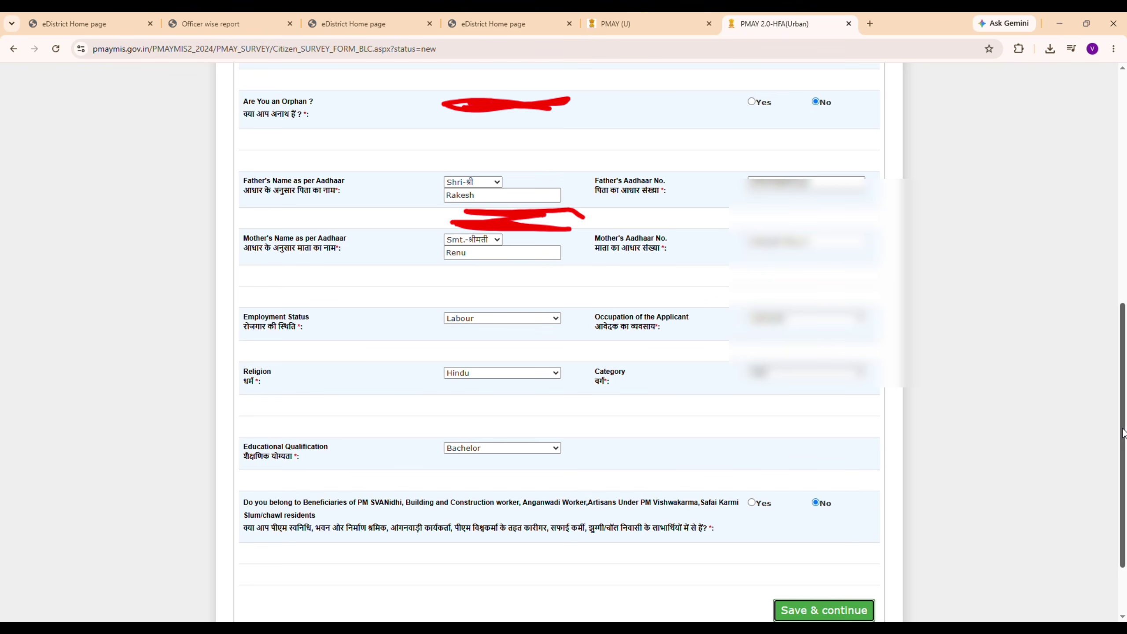
# Step: Save the personal details and acknowledge the 'Record Save Successfully' alert
pyautogui.scroll(-2, 1123, 433)
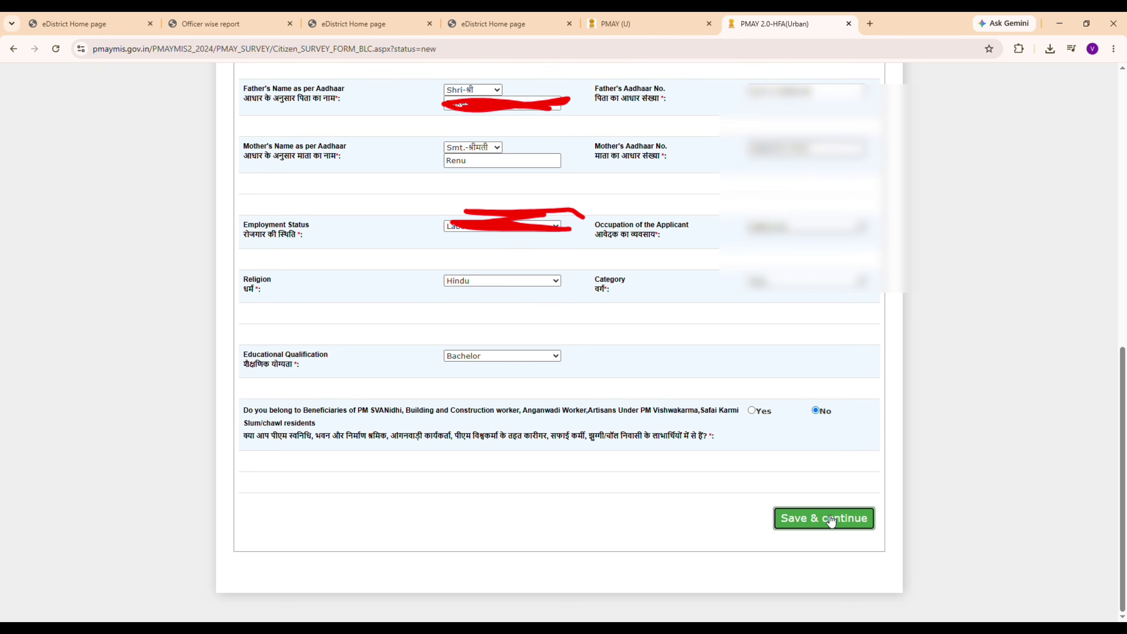
pyautogui.click(831, 520)
pyautogui.click(831, 520)
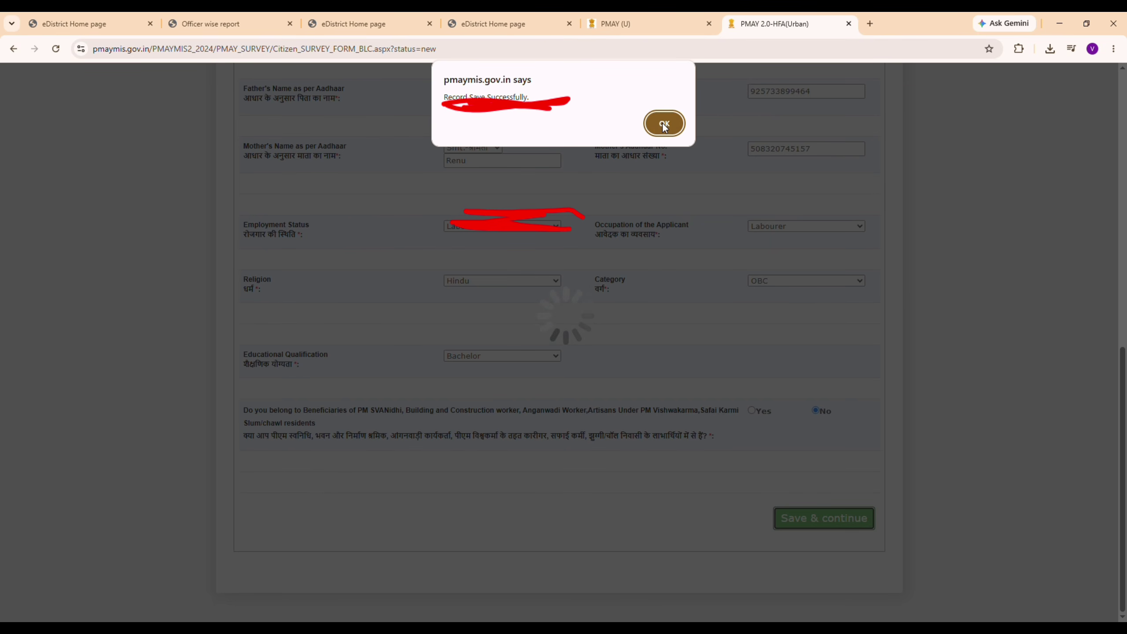
pyautogui.click(664, 125)
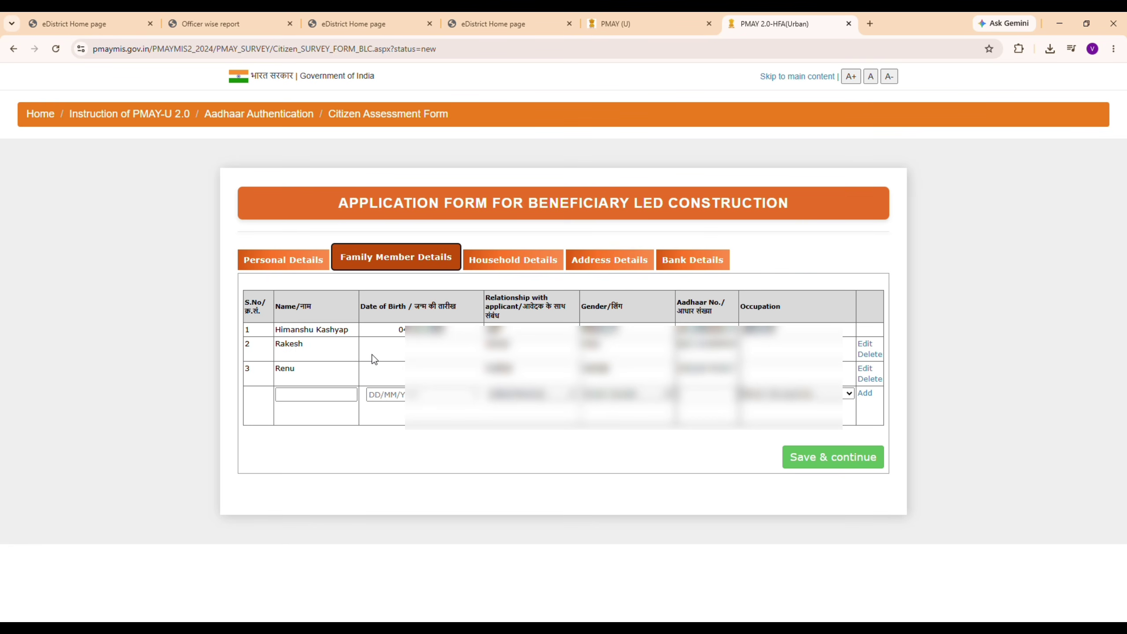
# Step: Save the three-member family list and move on to Household Details
pyautogui.click(323, 400)
pyautogui.click(815, 460)
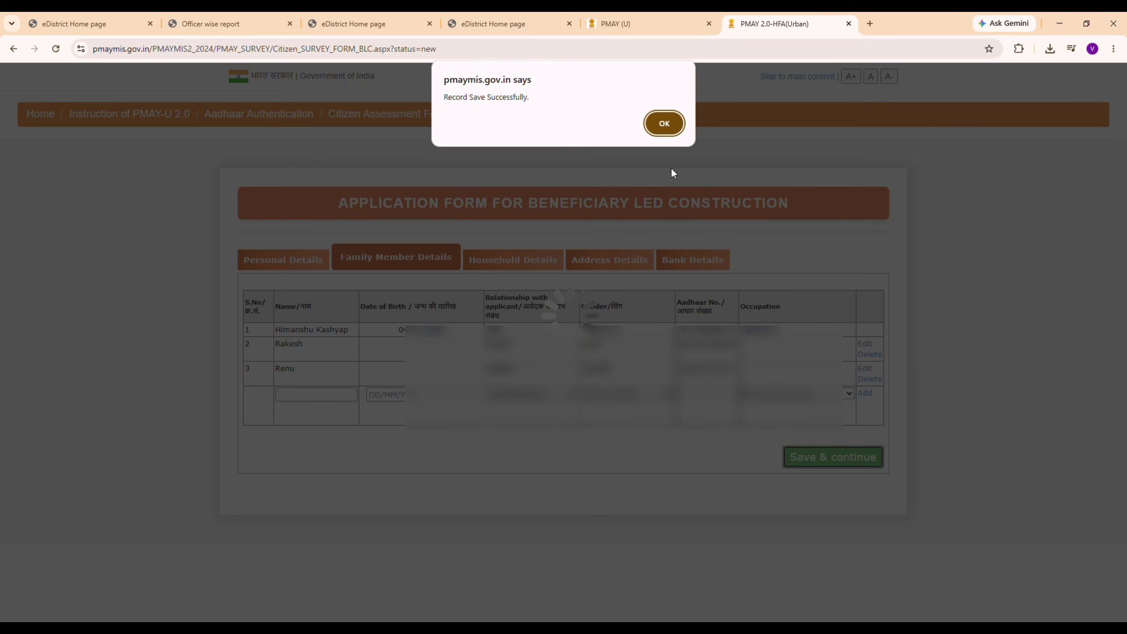
# Step: Dismiss the save alert and upload the income proof PDF under Upload Income Proof
pyautogui.click(664, 118)
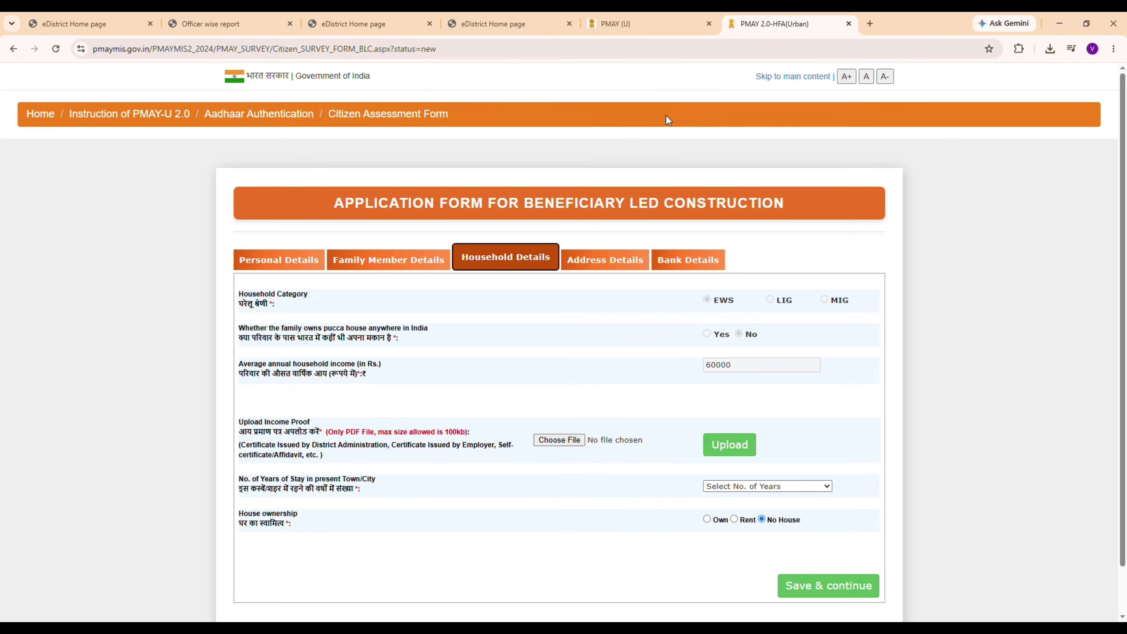
pyautogui.scroll(-1, 1125, 211)
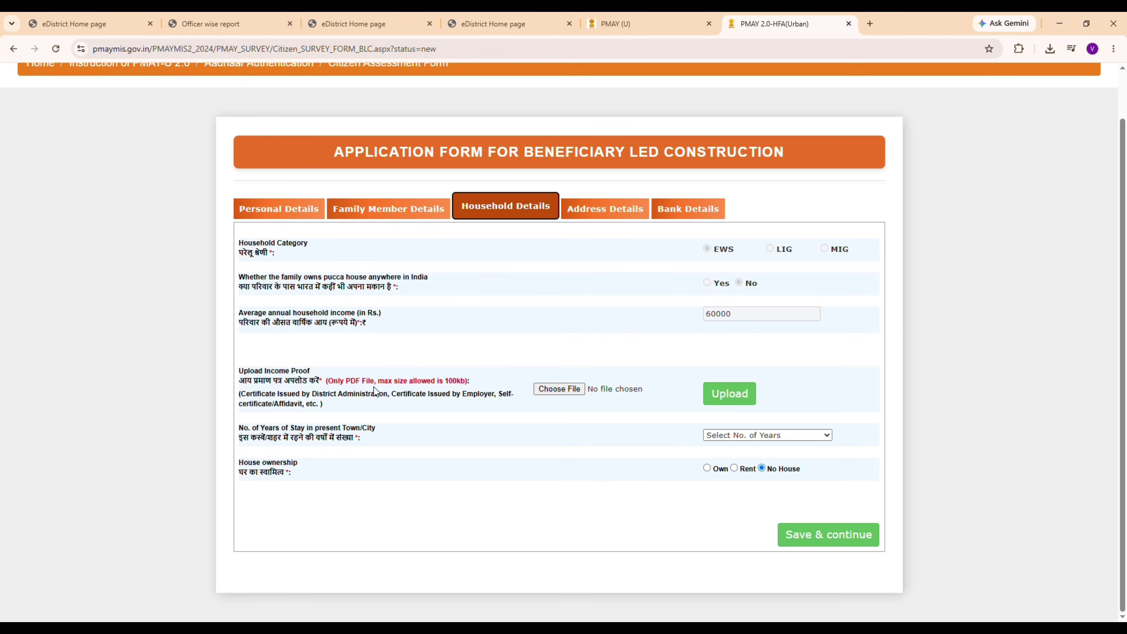
pyautogui.click(556, 389)
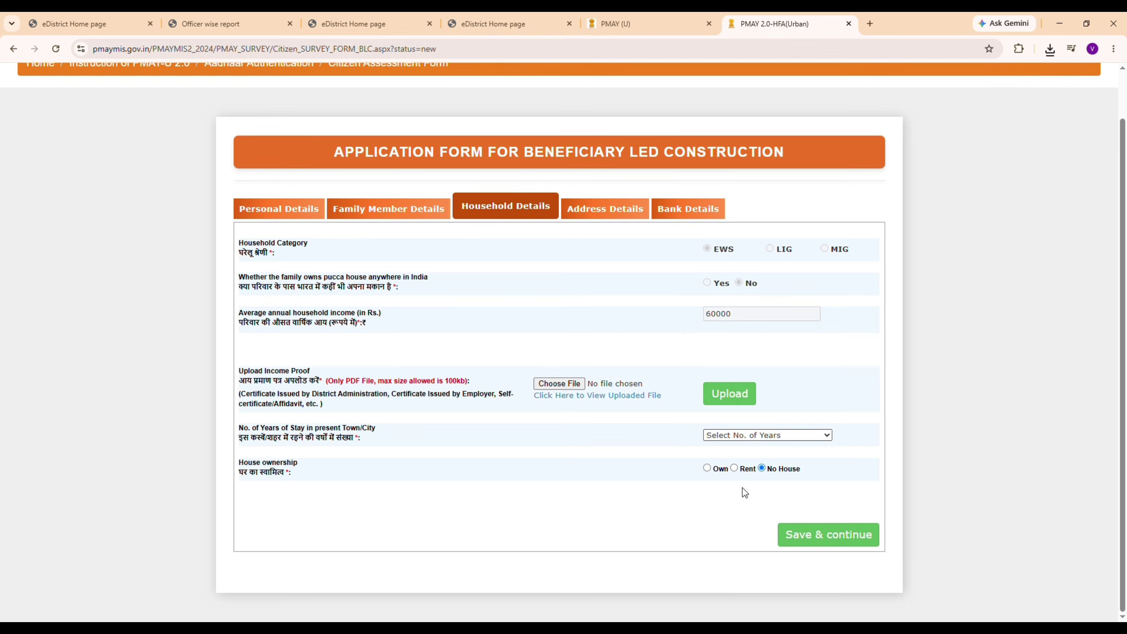
# Step: Set years of stay to More than 10 Years and the house to Own, Kutcha, Thatched Roof
pyautogui.click(748, 530)
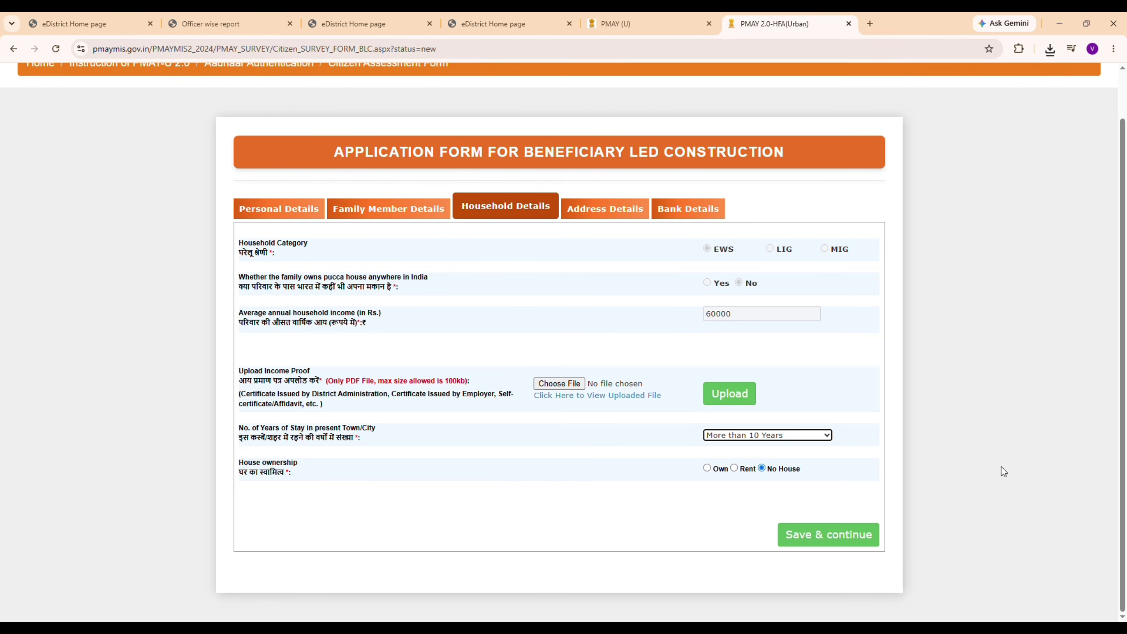
pyautogui.click(707, 469)
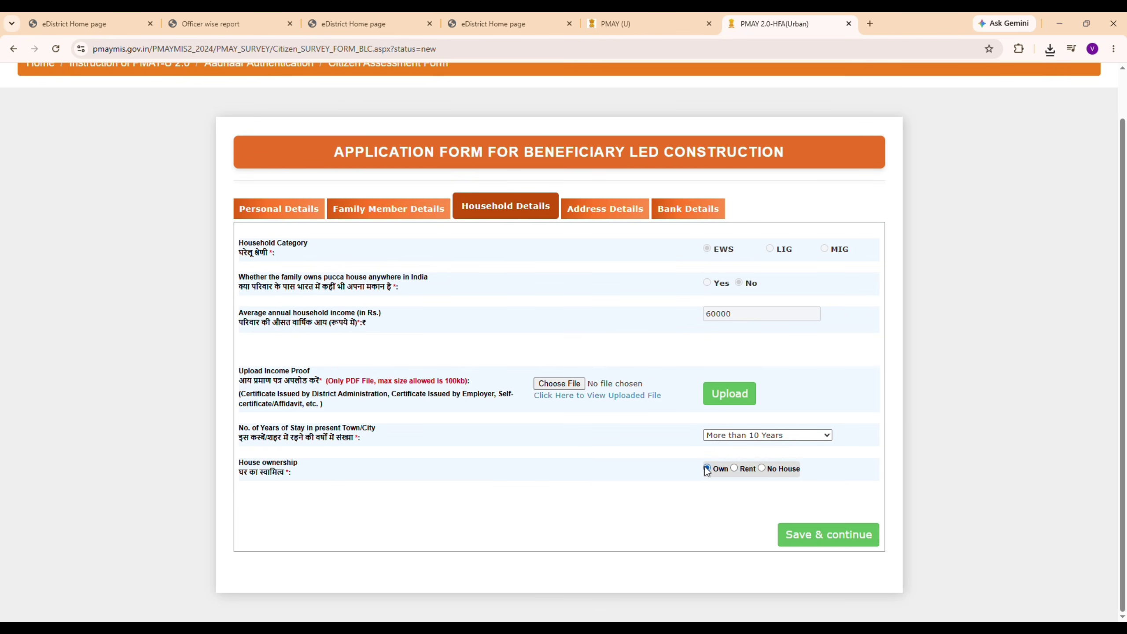
pyautogui.scroll(-1, 1125, 339)
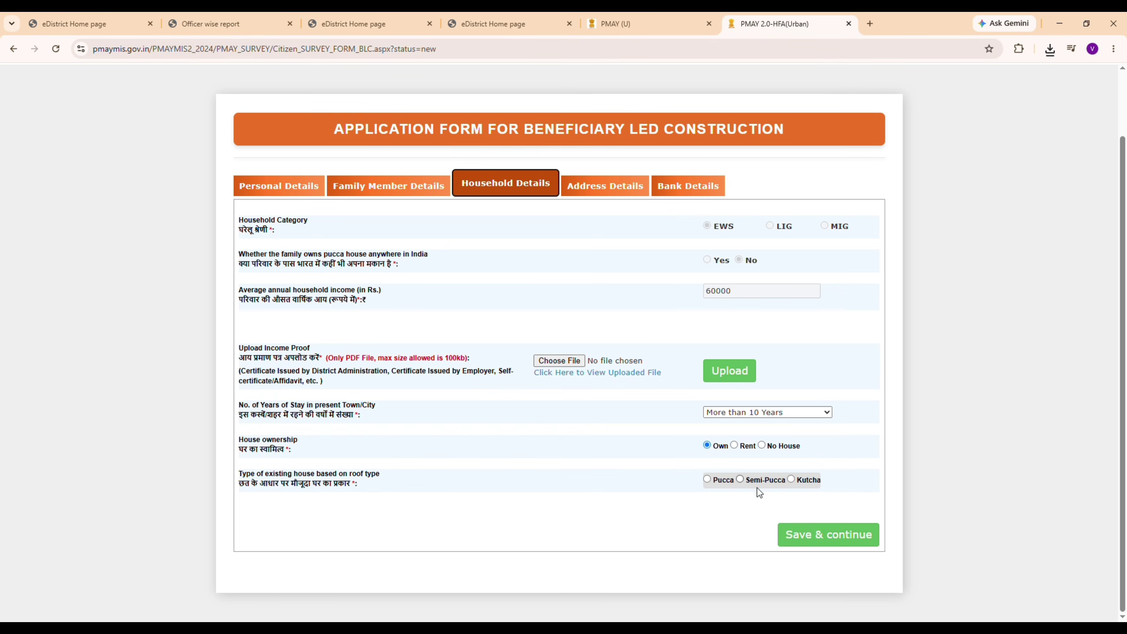
pyautogui.click(790, 479)
pyautogui.scroll(-1, 1121, 279)
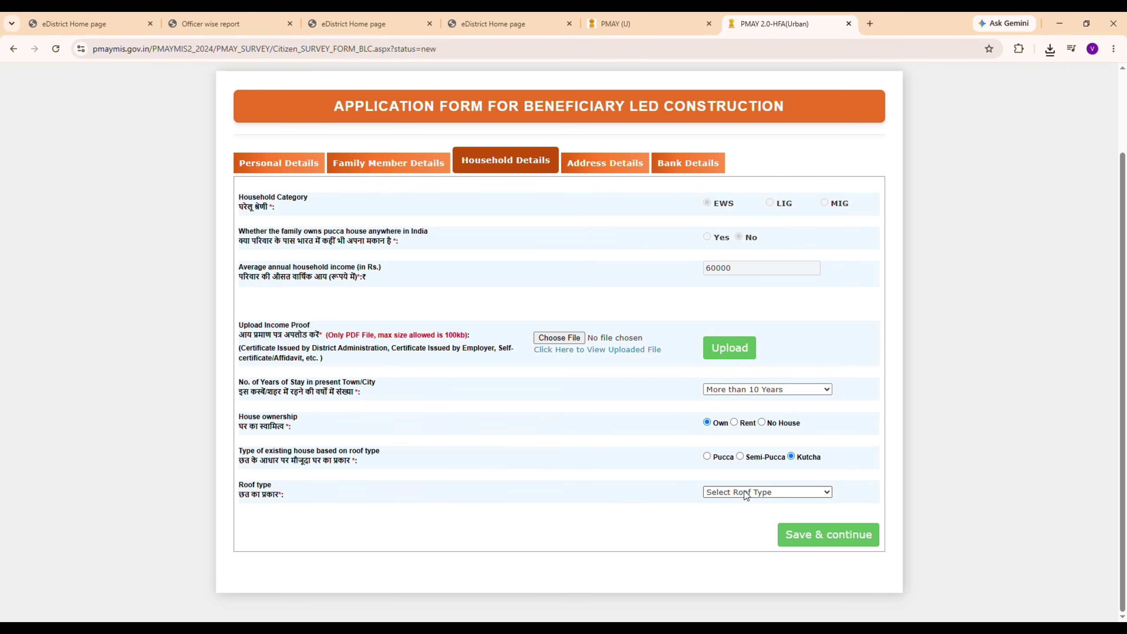
pyautogui.click(755, 517)
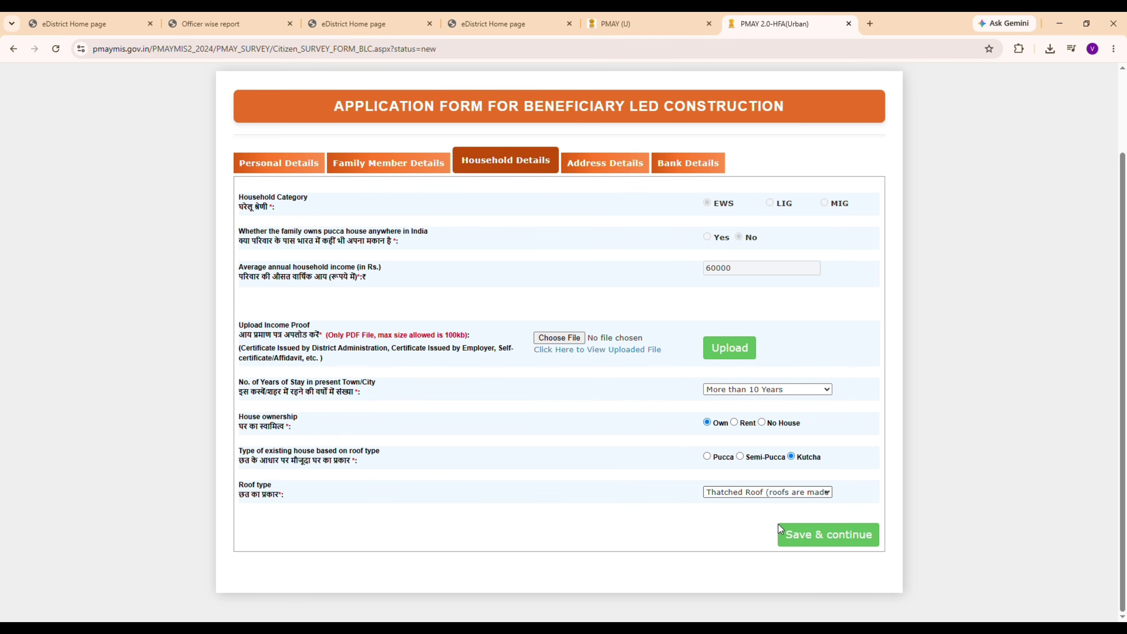
# Step: Save the household details and acknowledge the confirmation
pyautogui.click(803, 541)
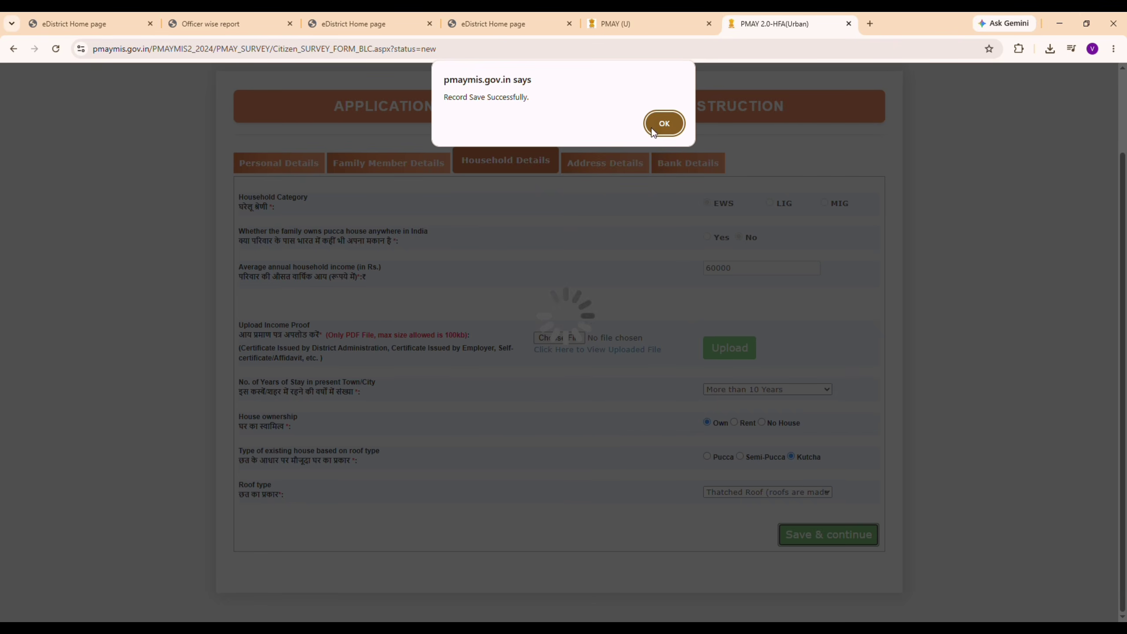
pyautogui.click(656, 129)
pyautogui.click(498, 269)
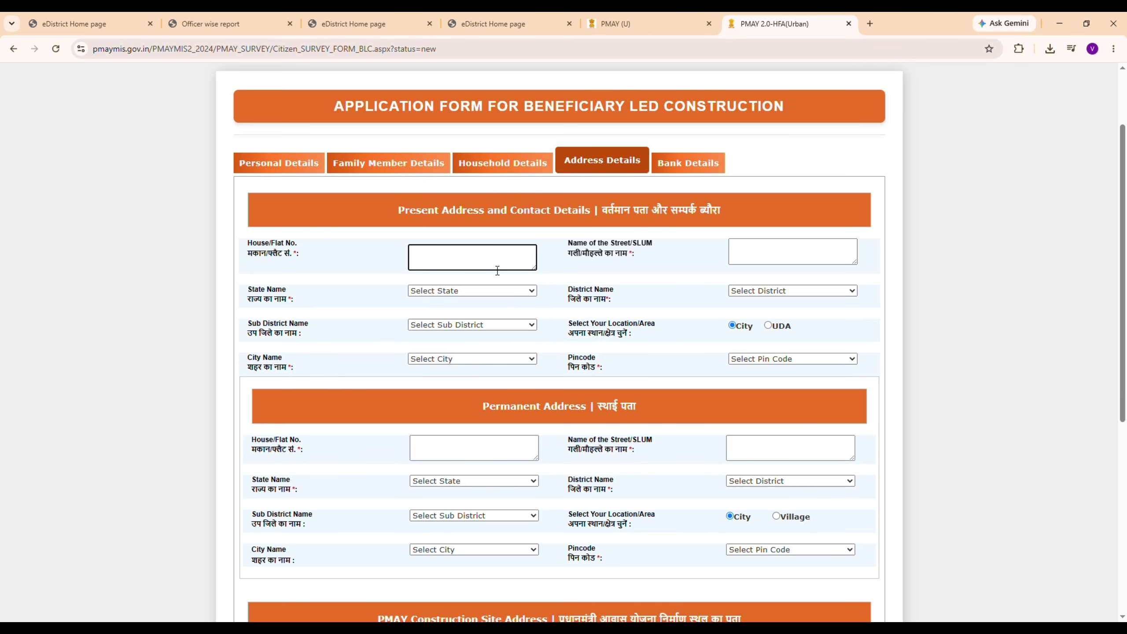
pyautogui.click(785, 256)
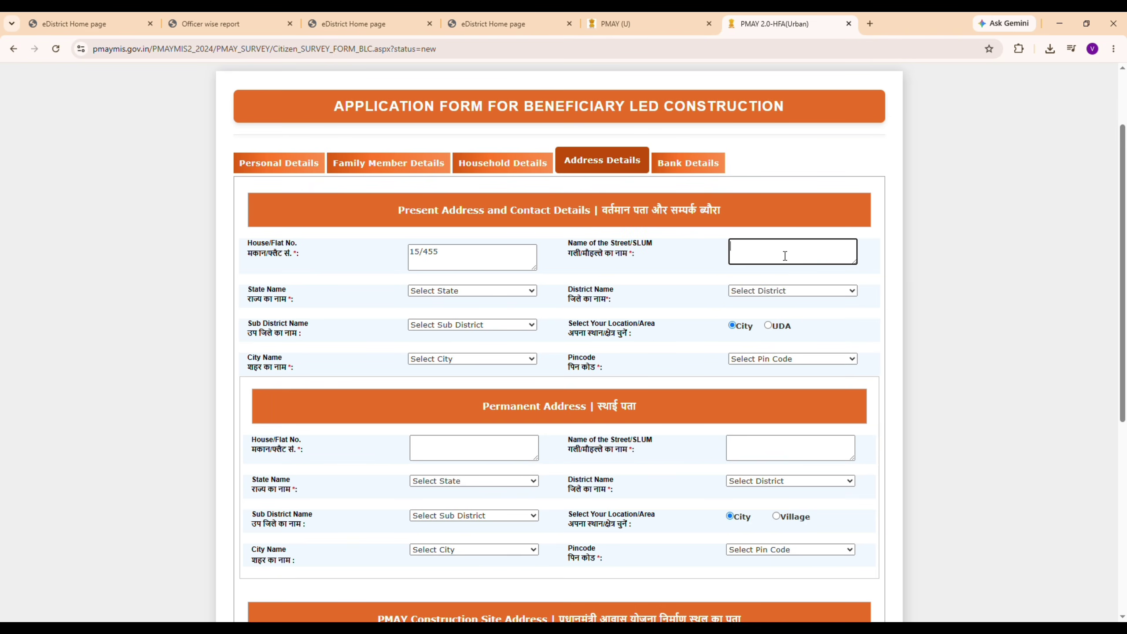
pyautogui.hotkey('ctrl', 'a')
# Step: Set present state Uttar Pradesh, district and sub district Unnao, city GANGAGHAT, MUNICIPALITY, pincode 209861
pyautogui.click(669, 281)
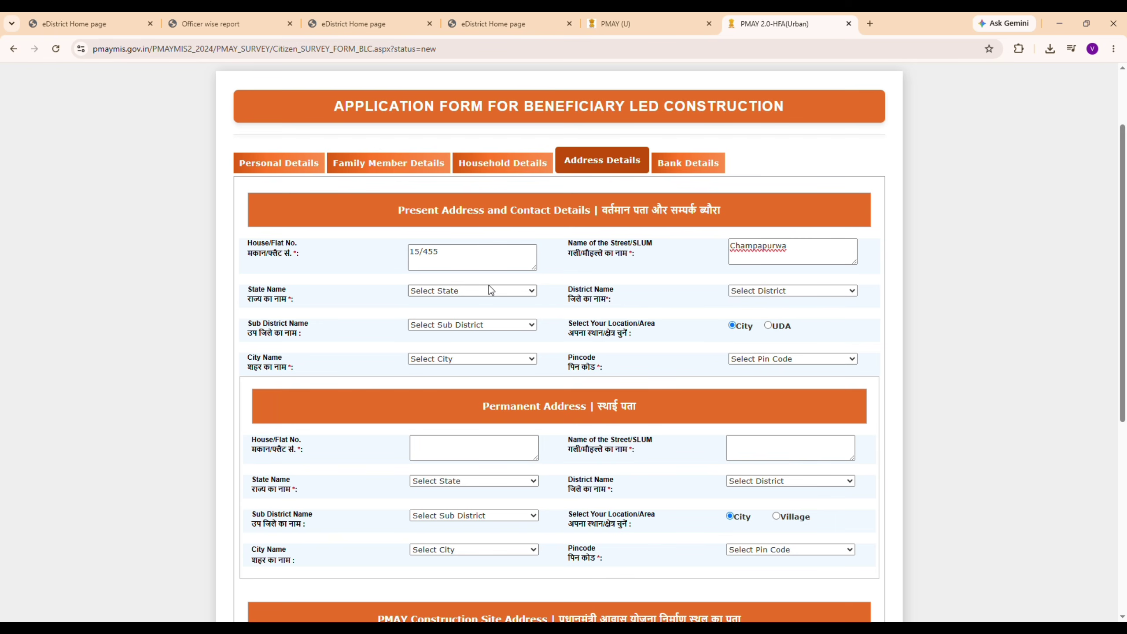
pyautogui.press('u')
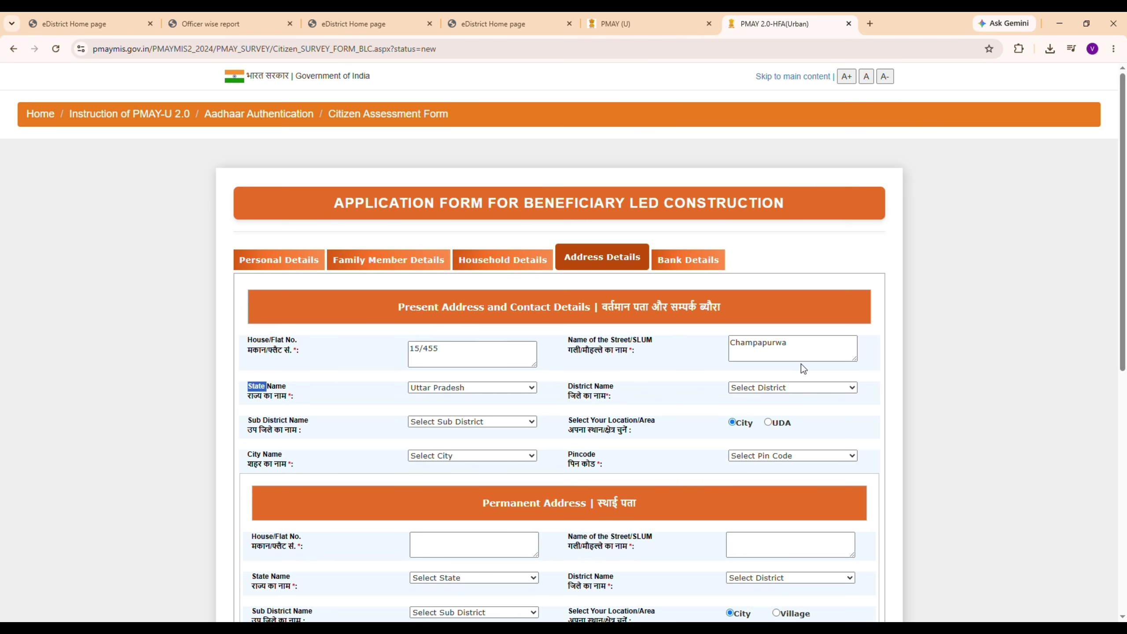
pyautogui.press('u')
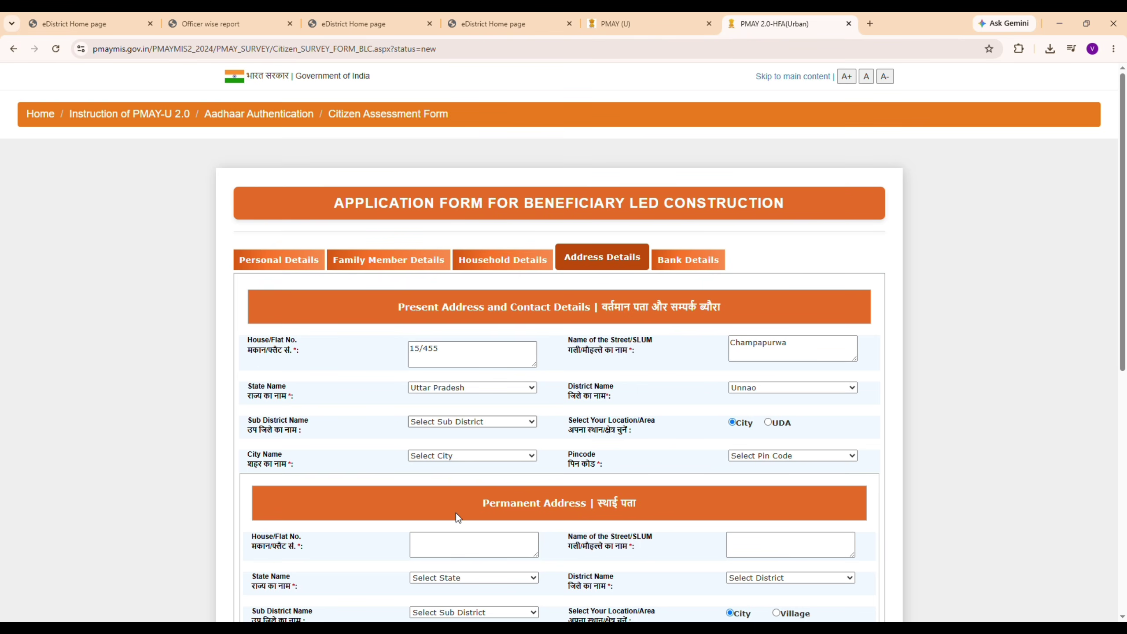
pyautogui.press('u')
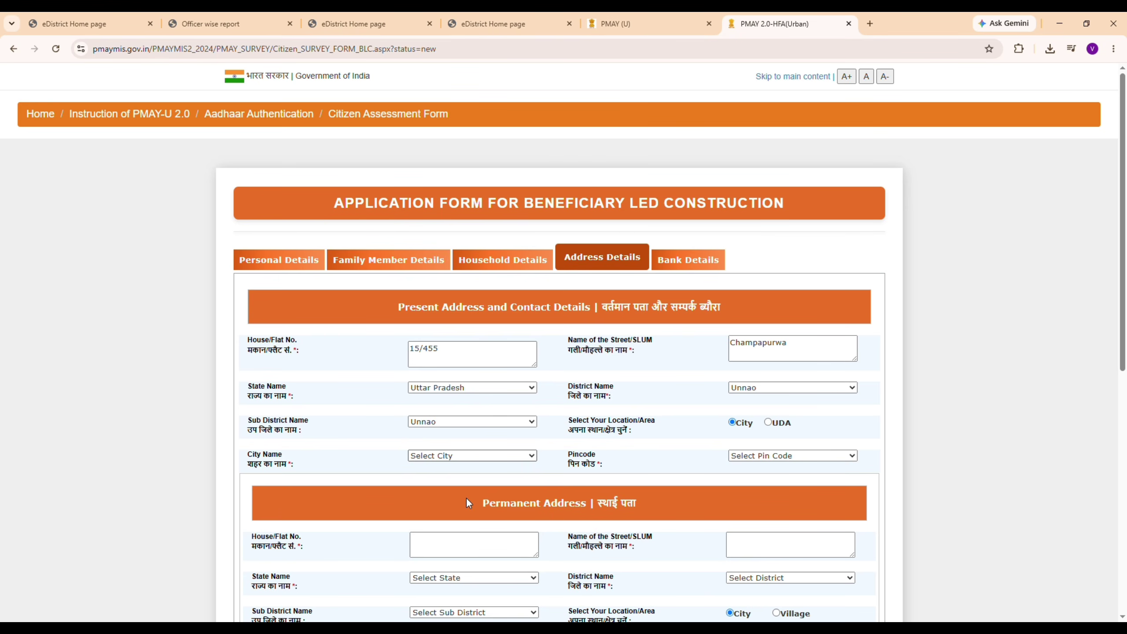
pyautogui.click(466, 498)
pyautogui.click(763, 458)
pyautogui.click(766, 478)
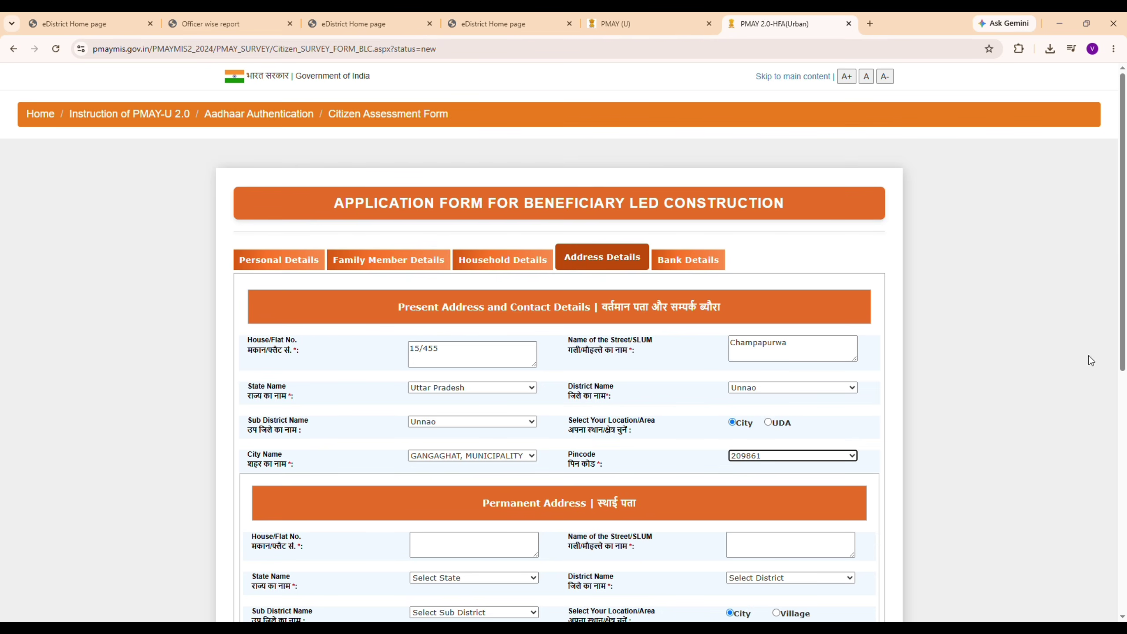
pyautogui.scroll(-5, 998, 373)
pyautogui.click(490, 329)
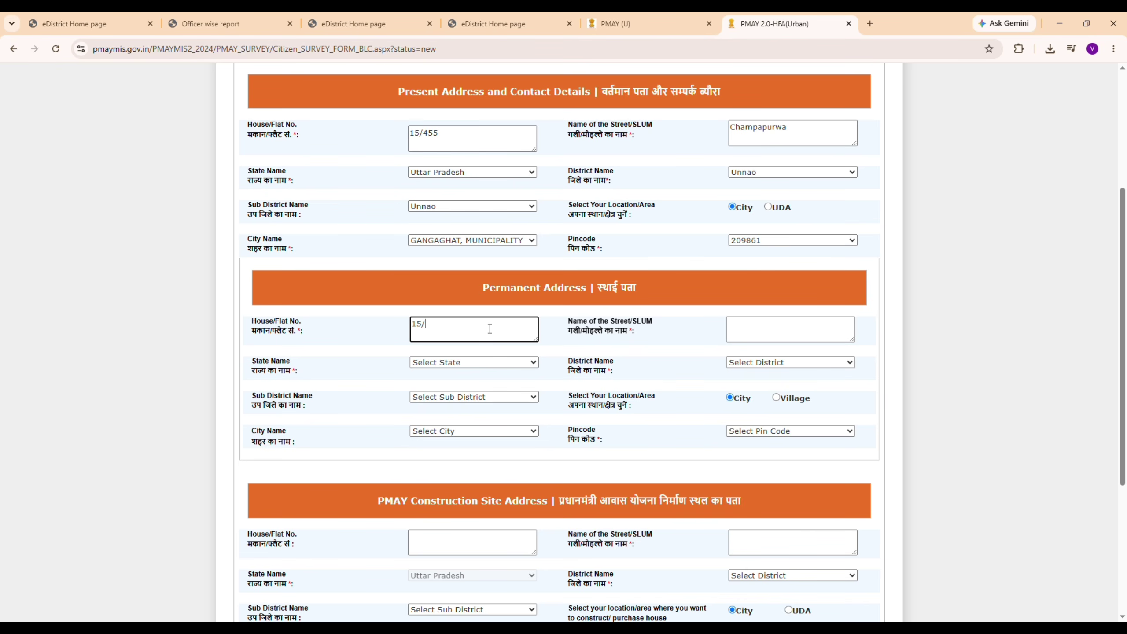
pyautogui.click(784, 325)
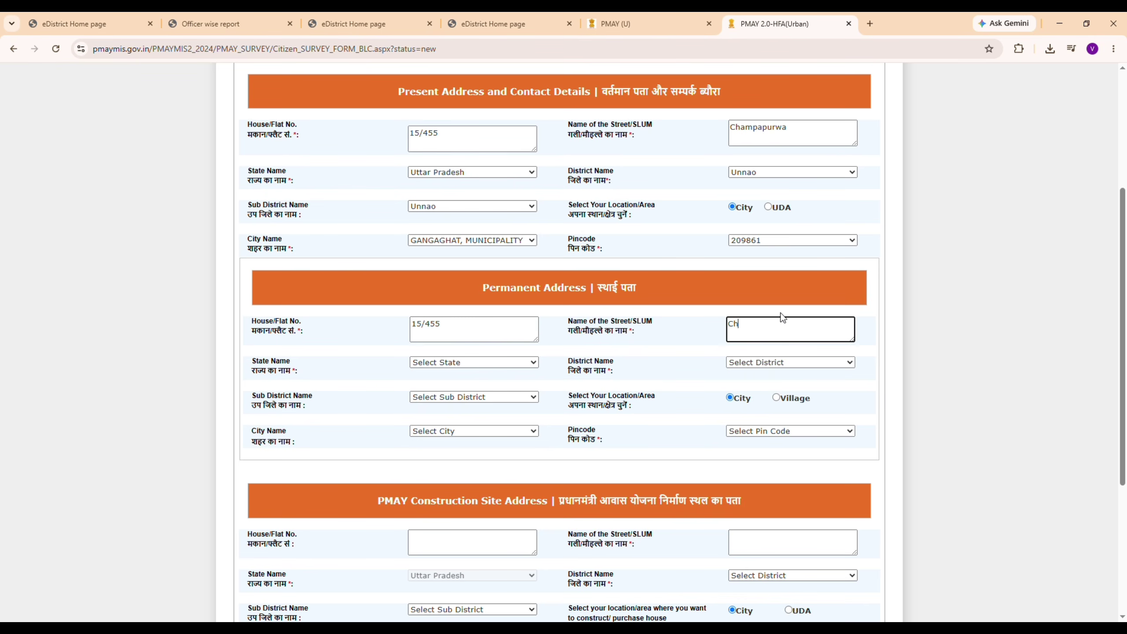
pyautogui.click(819, 127)
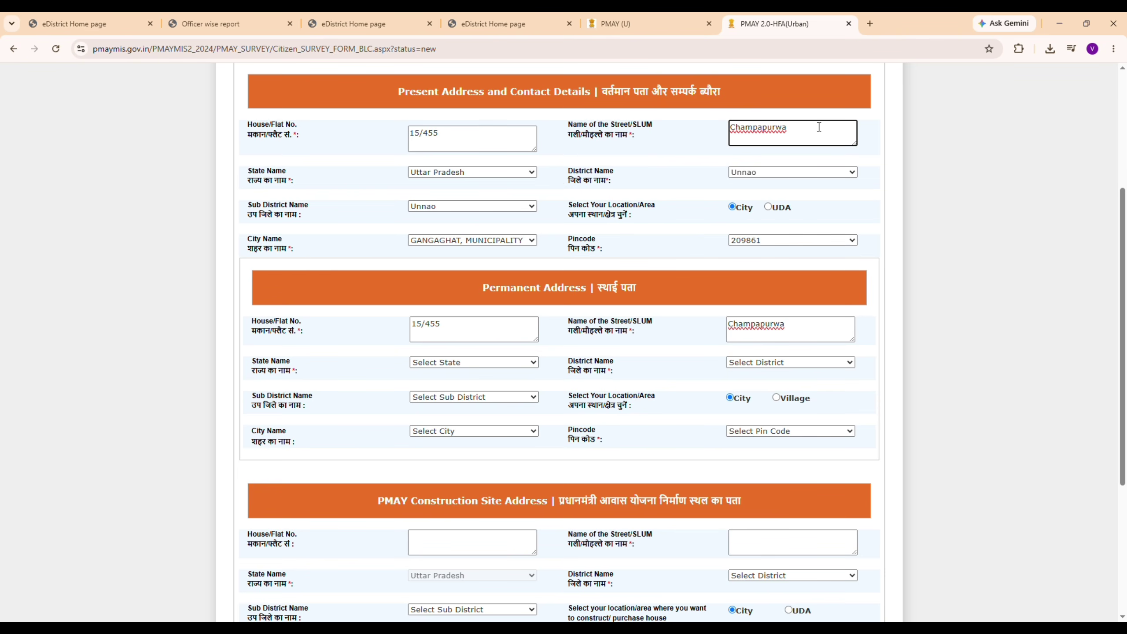
pyautogui.click(807, 336)
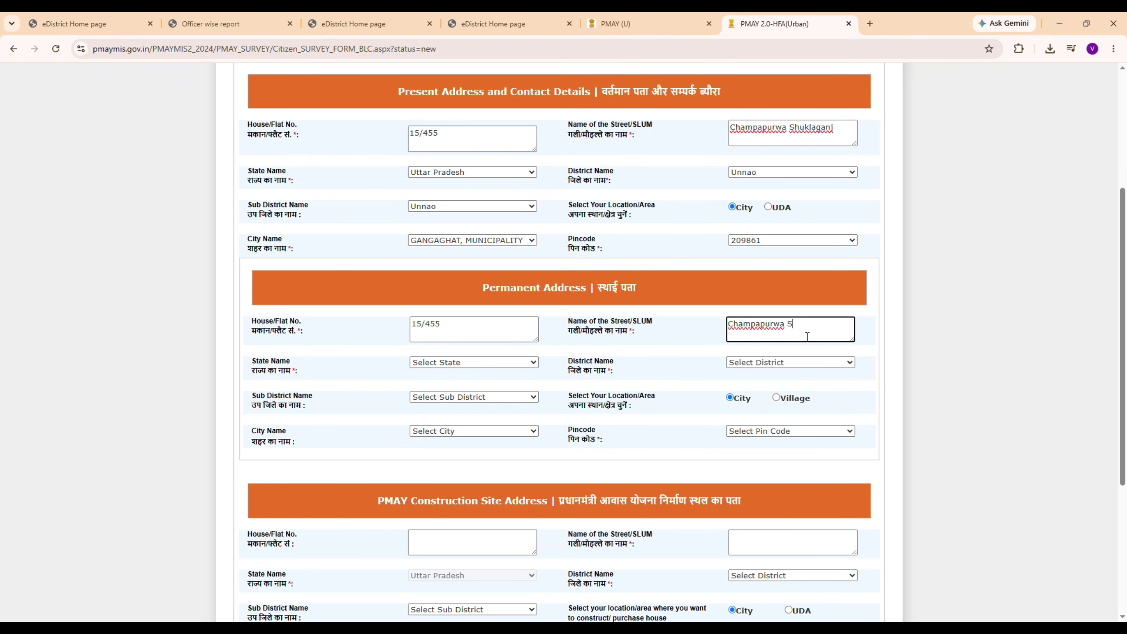
pyautogui.click(790, 351)
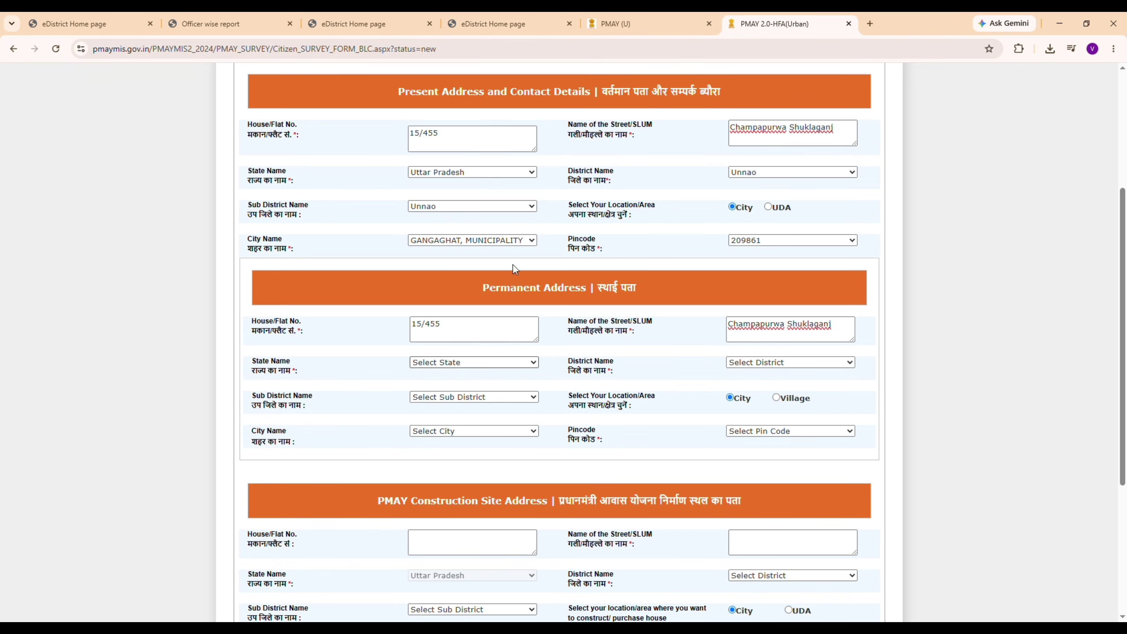
# Step: Set permanent state Uttar Pradesh, district Unnao, city GANGAGHAT, MUNICIPALITY and pincode 209861
pyautogui.click(473, 362)
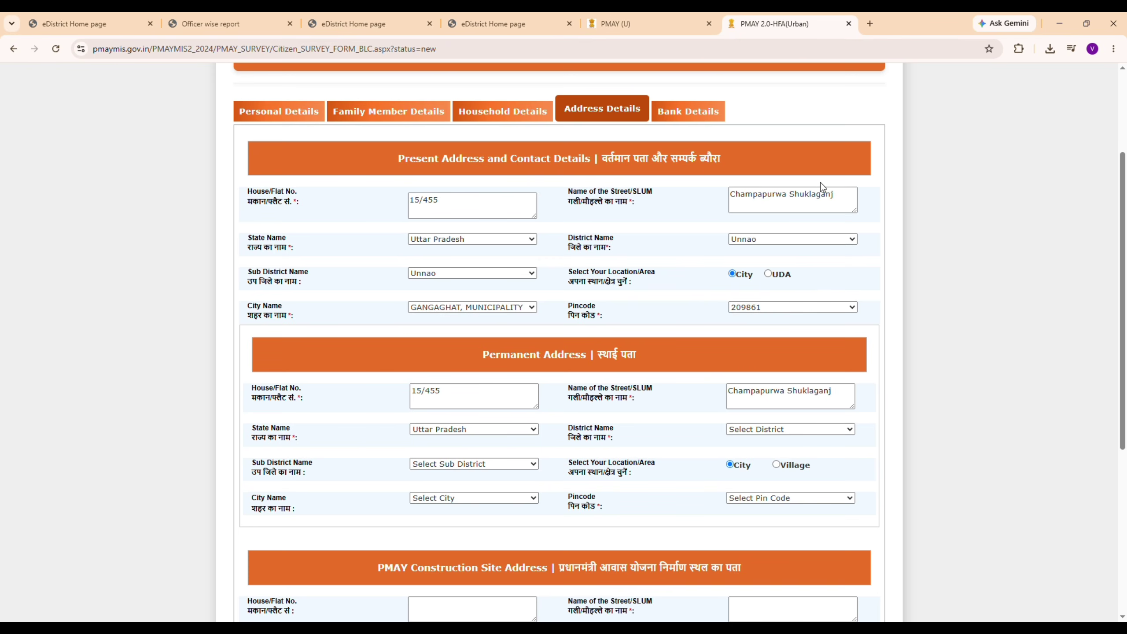
pyautogui.click(790, 429)
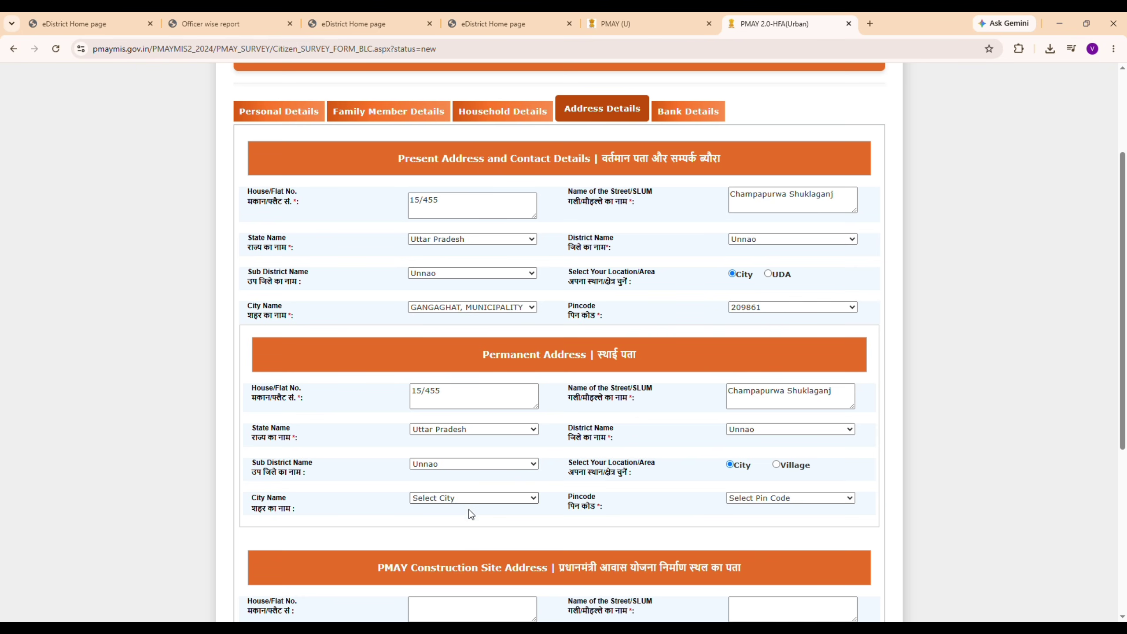
pyautogui.click(471, 498)
pyautogui.click(477, 524)
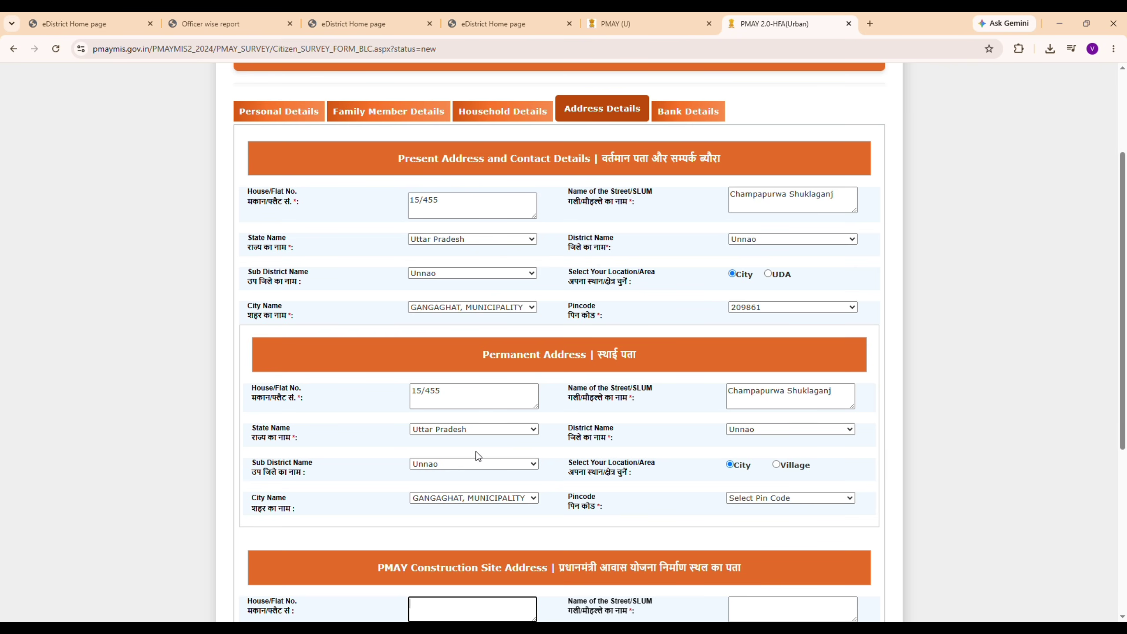
pyautogui.click(765, 497)
pyautogui.click(767, 523)
pyautogui.scroll(-6, 443, 311)
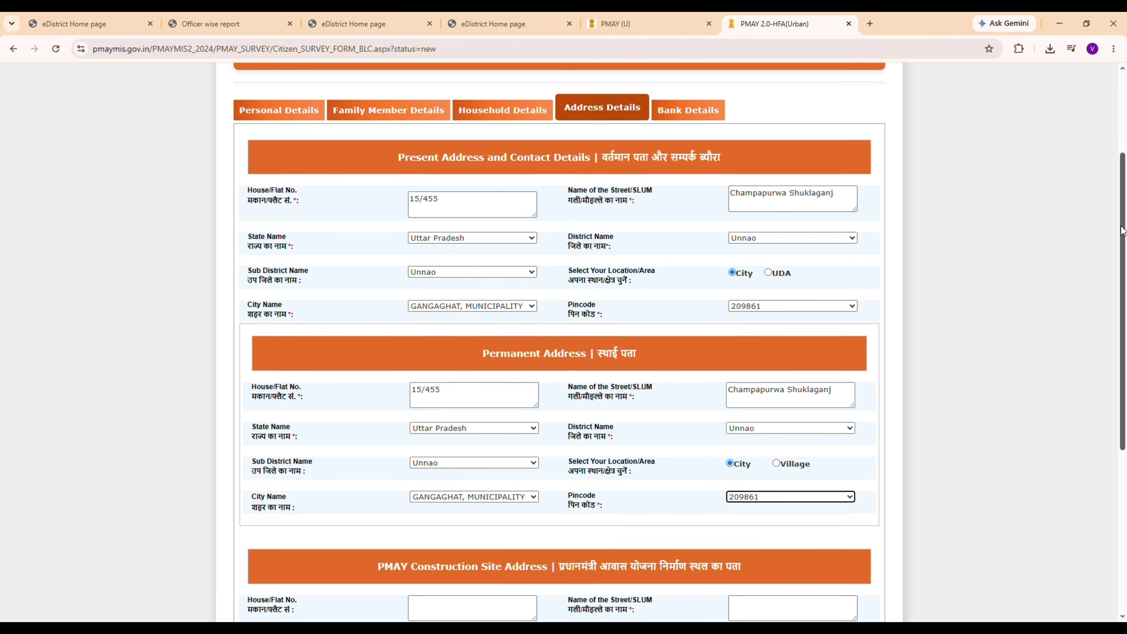
pyautogui.click(441, 309)
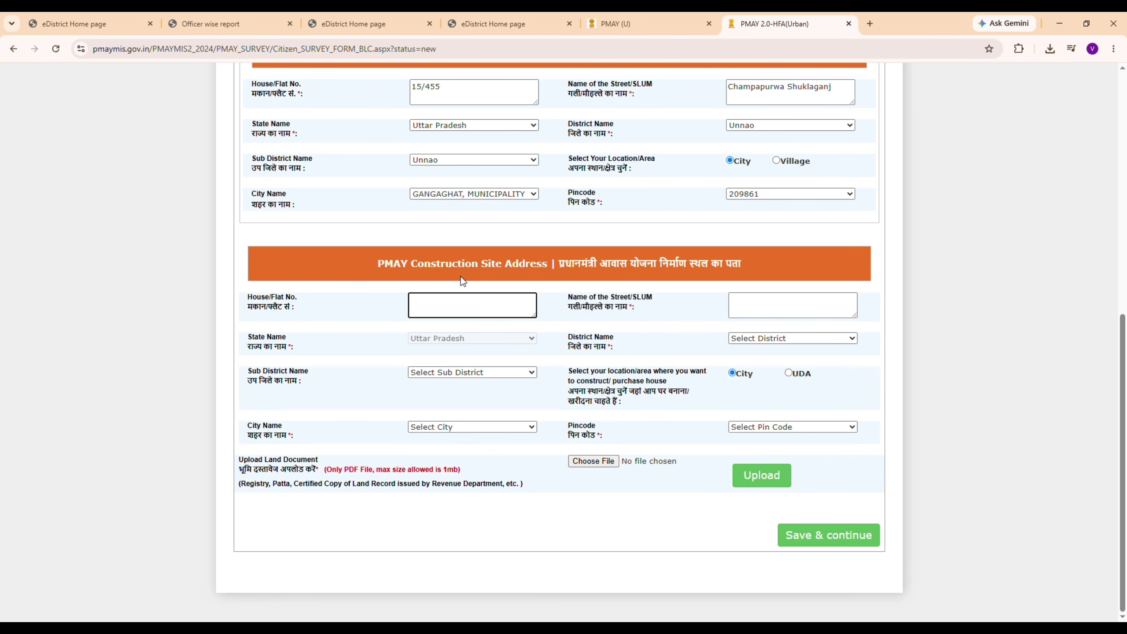
pyautogui.click(759, 311)
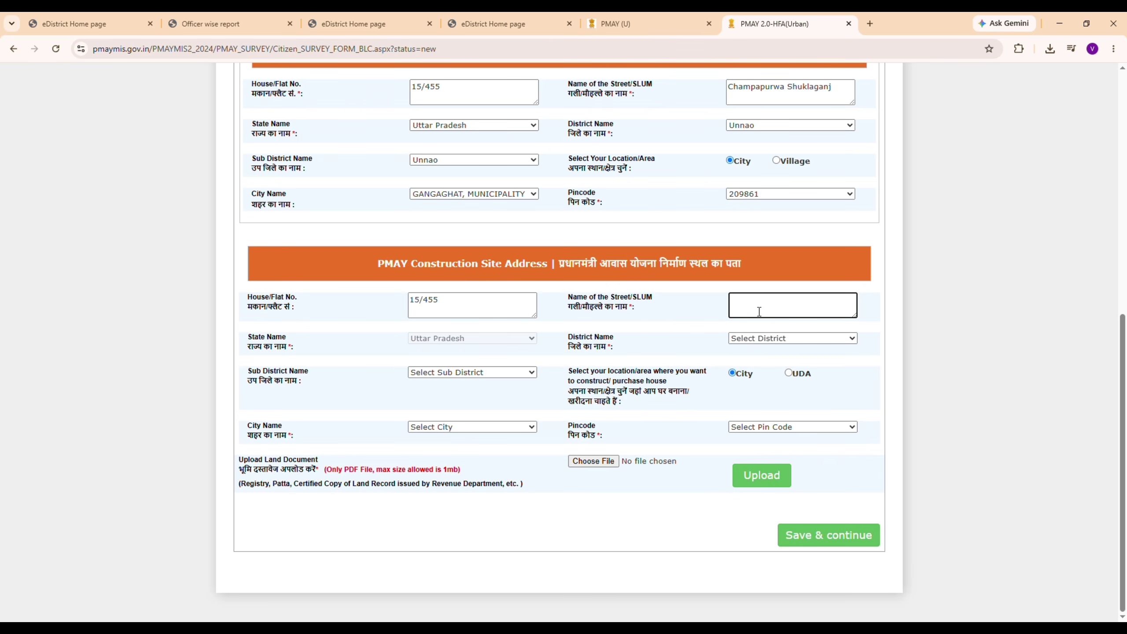
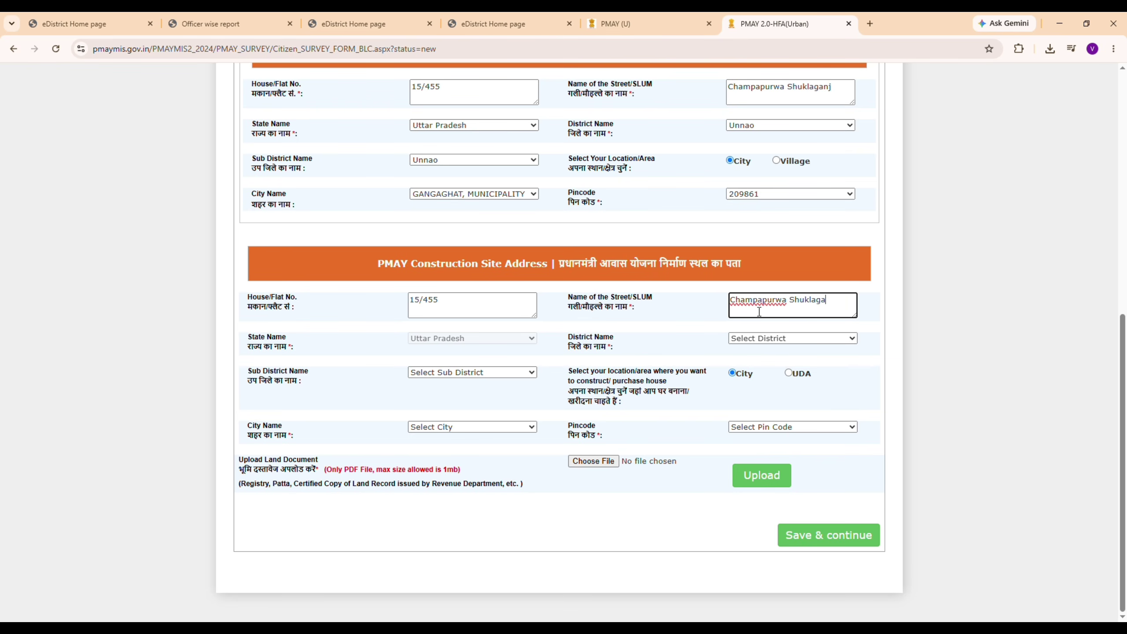
# Step: Set site district and sub district Unnao, city GANGAGHAT, MUNICIPALITY, pincode 209861
pyautogui.press('Tab')
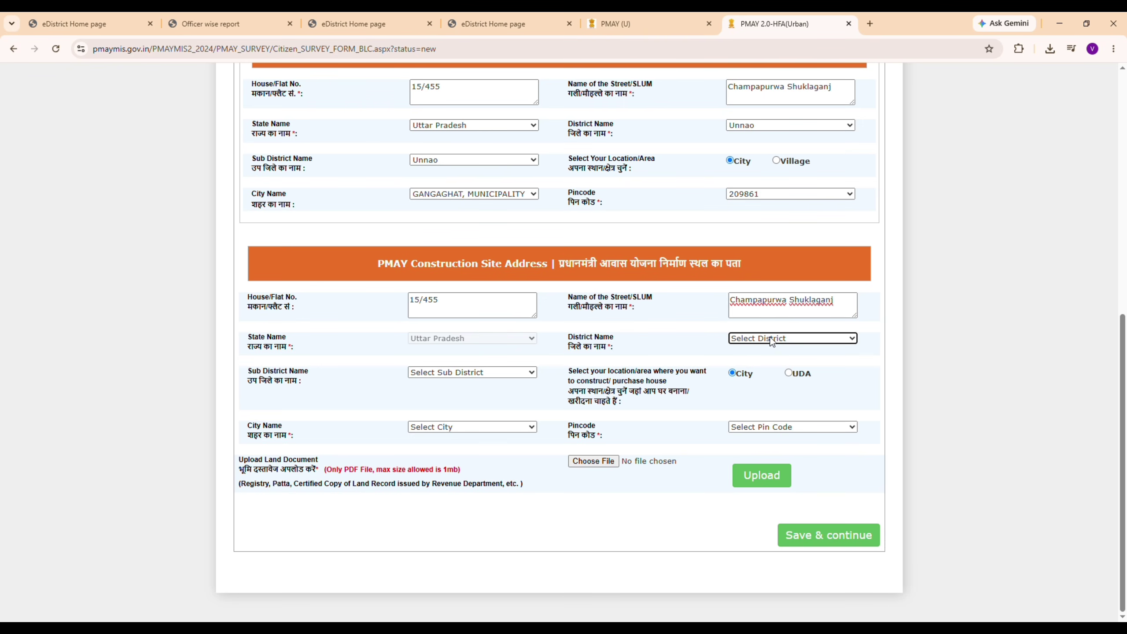
pyautogui.click(827, 313)
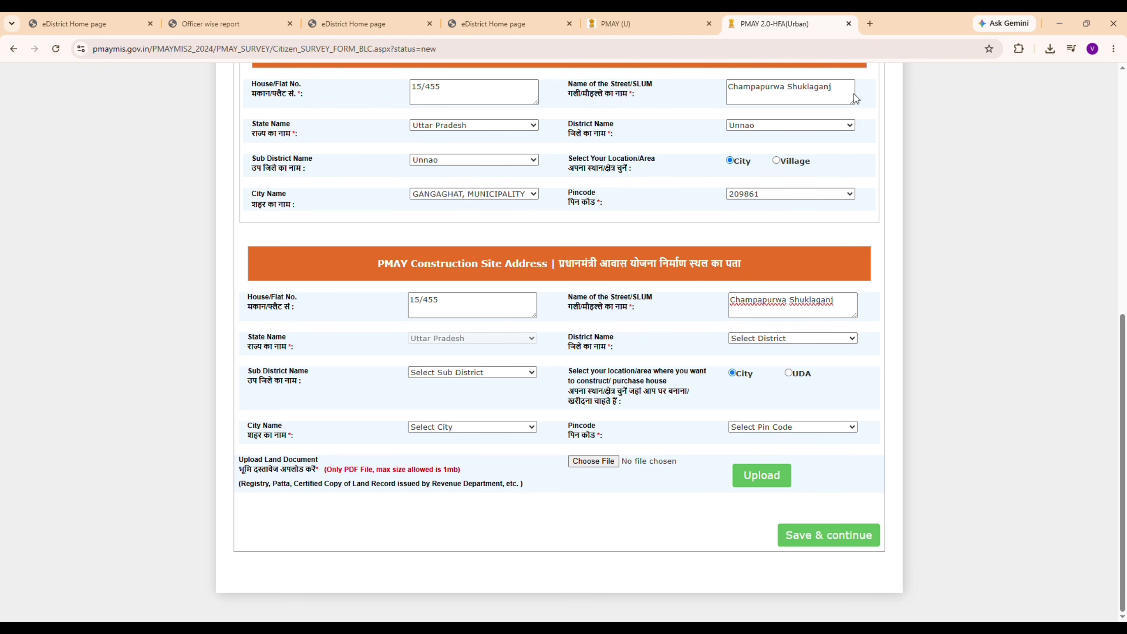
pyautogui.press('Tab')
pyautogui.press('u')
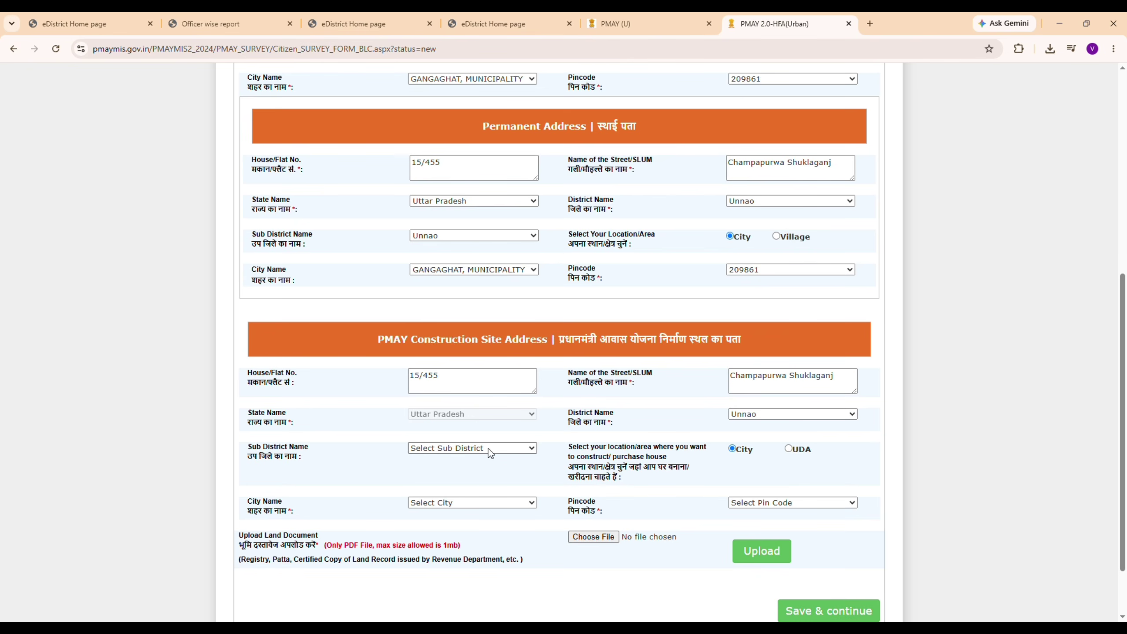
pyautogui.press('Tab')
pyautogui.press('u')
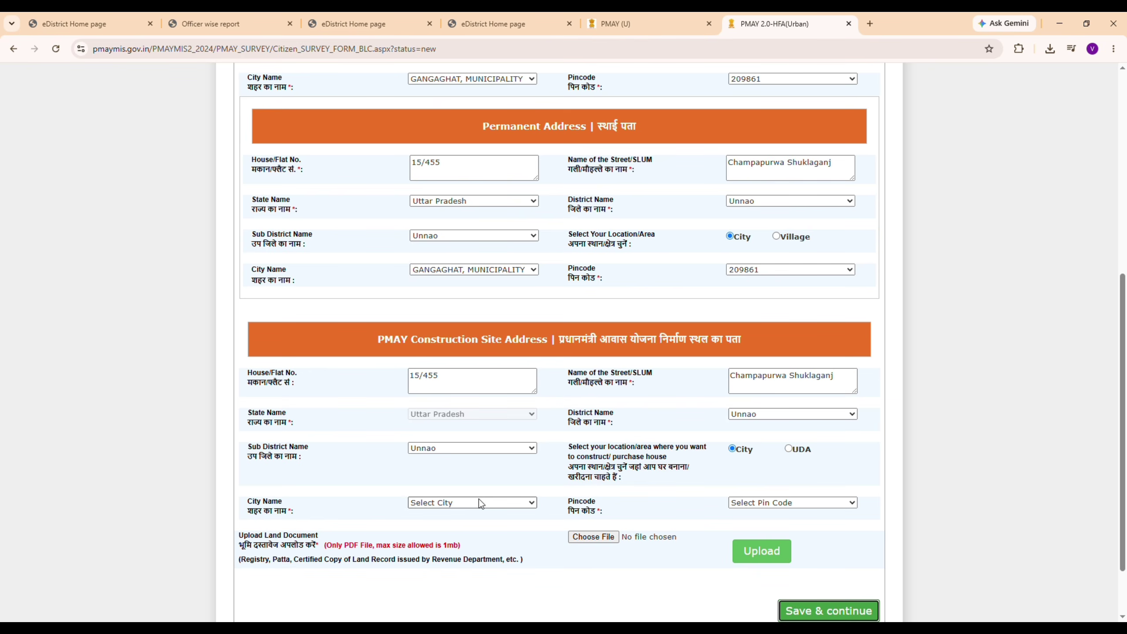
pyautogui.click(481, 504)
pyautogui.click(496, 538)
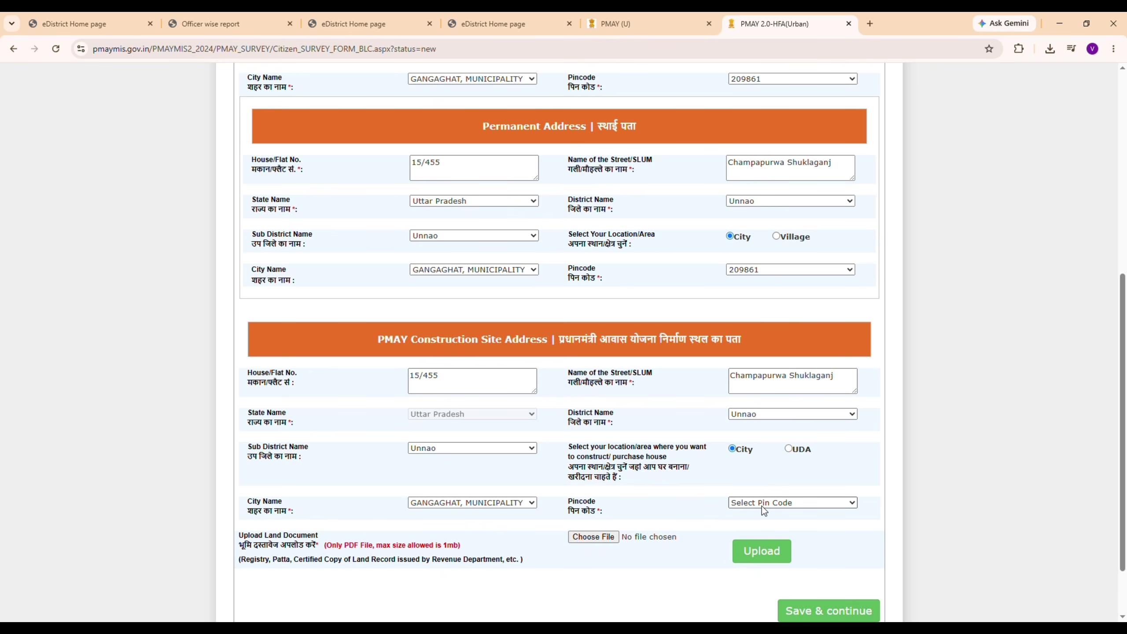
pyautogui.click(762, 506)
pyautogui.click(760, 529)
# Step: Scroll through the two-page land document PDF, starting from its stamp-paper page
pyautogui.scroll(-2, 1124, 402)
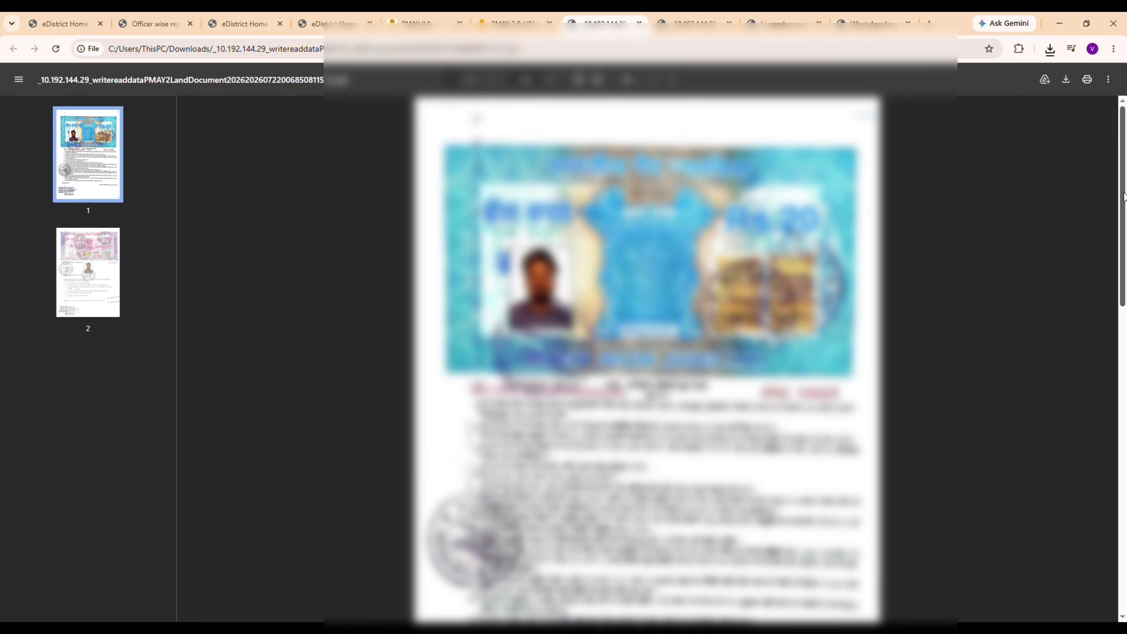
pyautogui.moveTo(1124, 196); pyautogui.dragTo(1087, 148)
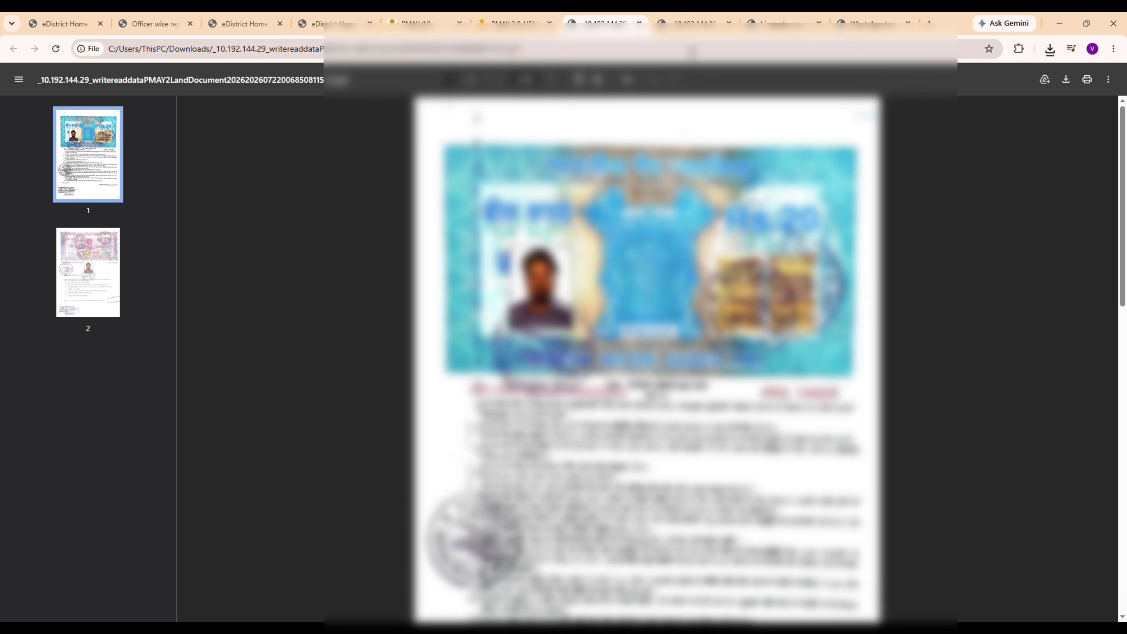
# Step: Back on the application form, save the address details and dismiss the saved notice
pyautogui.click(534, 18)
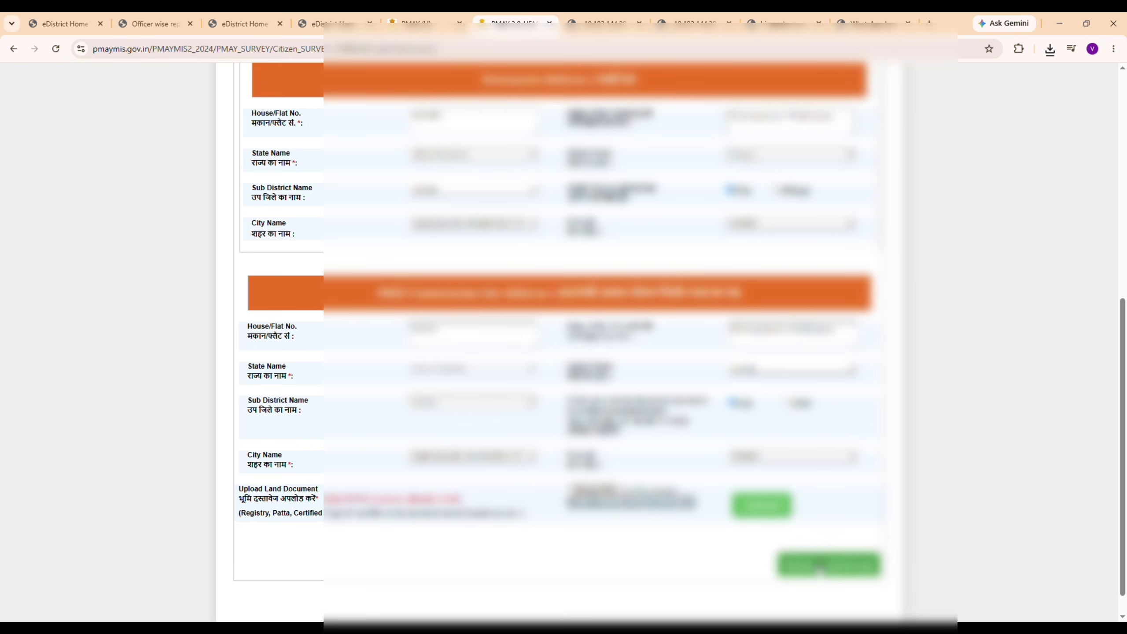
pyautogui.click(818, 565)
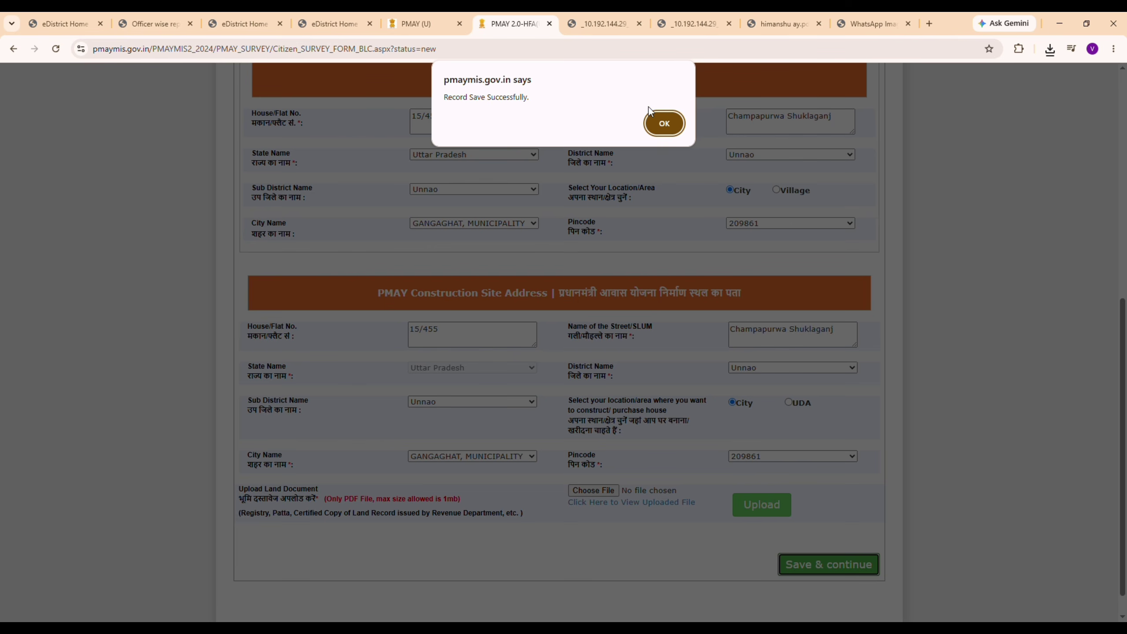
pyautogui.click(661, 125)
# Step: Enter the bank account number, fetch branch KANPUR MAIN via IFSC, and answer No to prior schemes
pyautogui.click(528, 303)
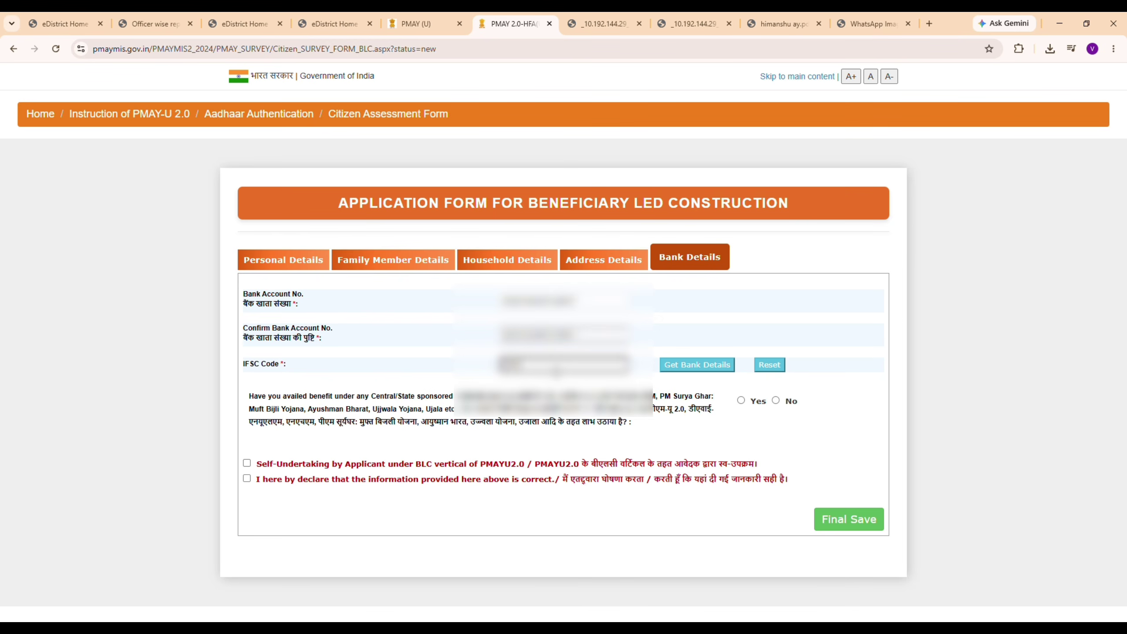
pyautogui.write('000')
pyautogui.write('0000')
pyautogui.click(696, 366)
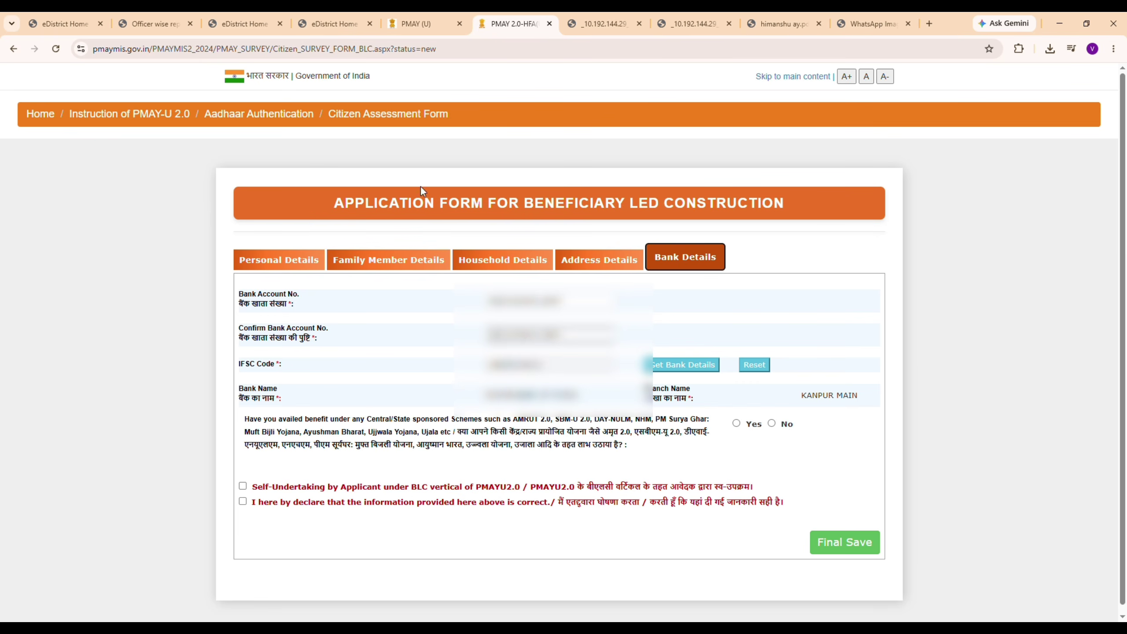
pyautogui.click(771, 423)
# Step: Accept the BLC self-undertaking, close the annexure text, and final-save the application
pyautogui.click(243, 486)
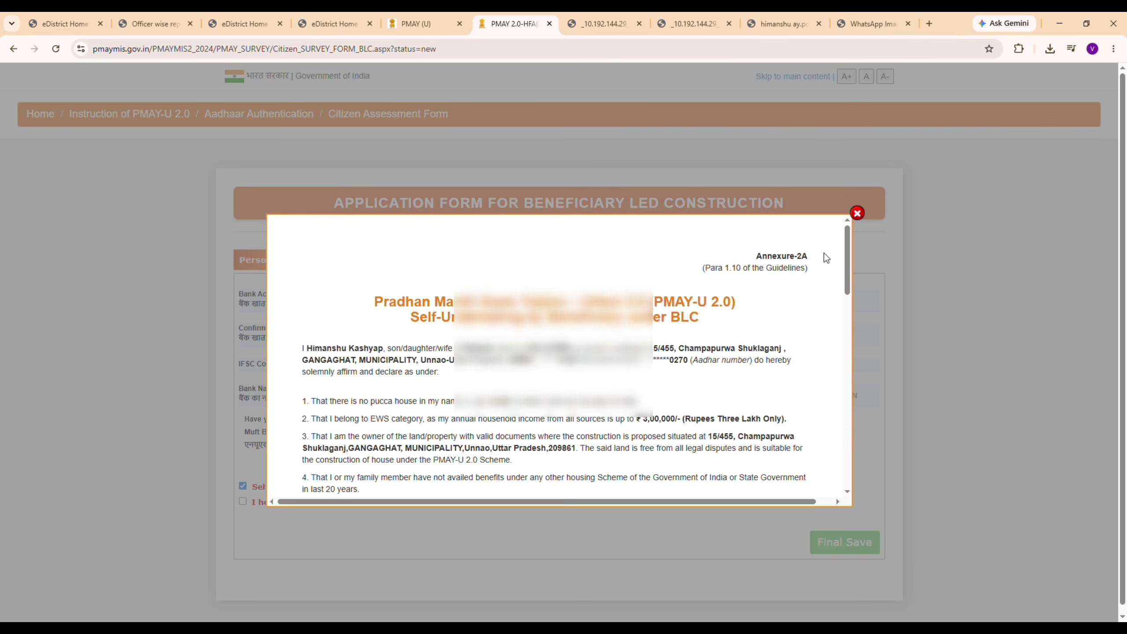
pyautogui.moveTo(847, 255); pyautogui.dragTo(832, 459)
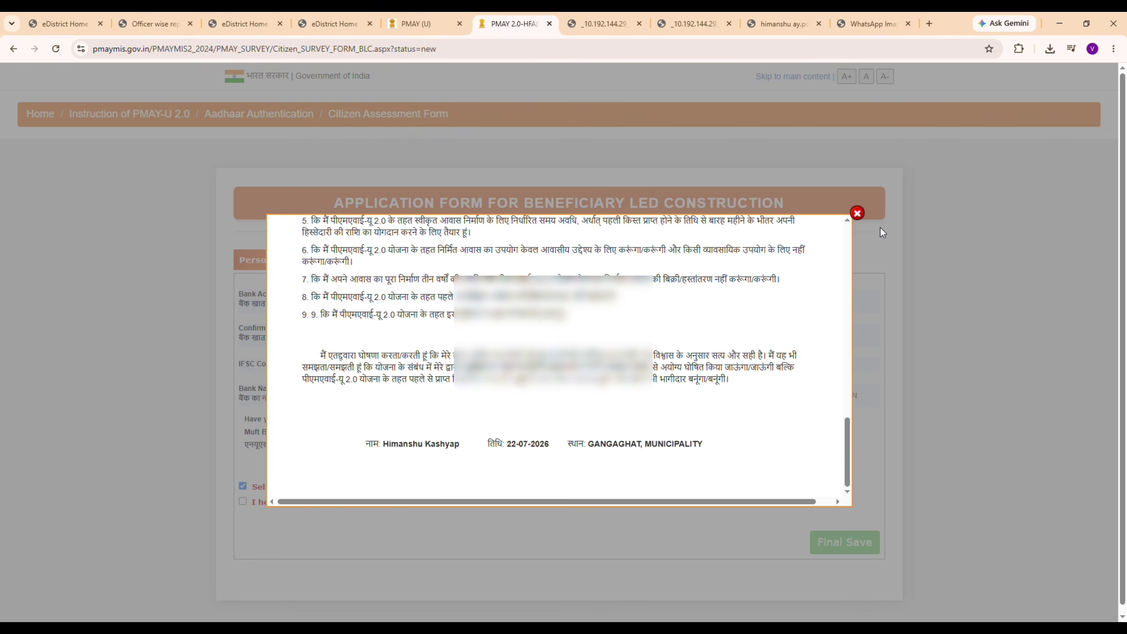
pyautogui.click(858, 214)
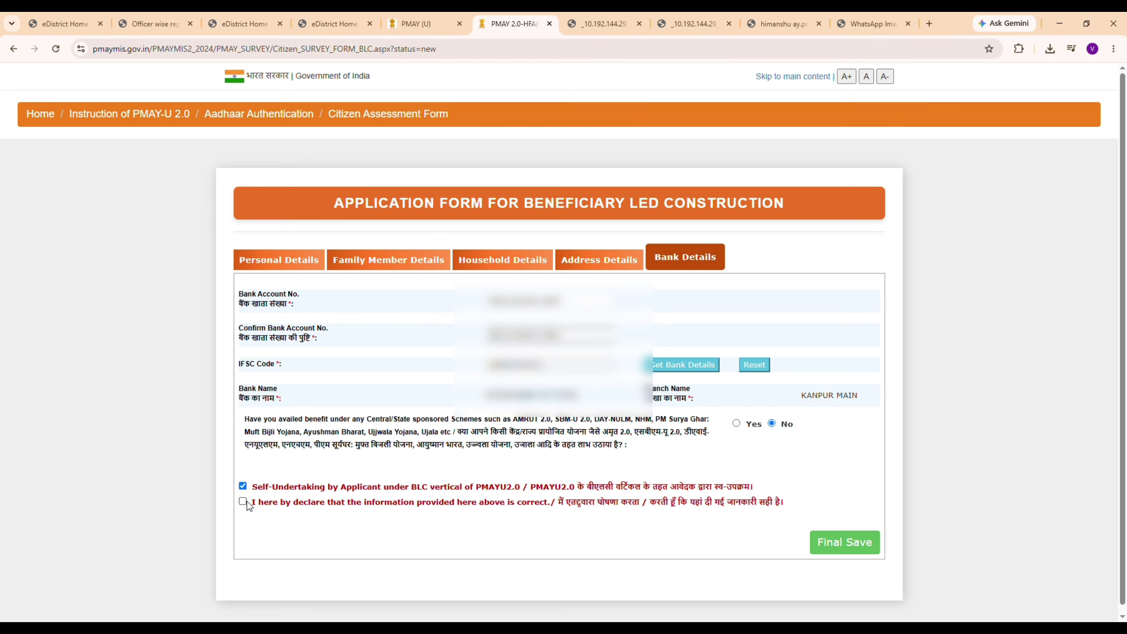
pyautogui.click(840, 543)
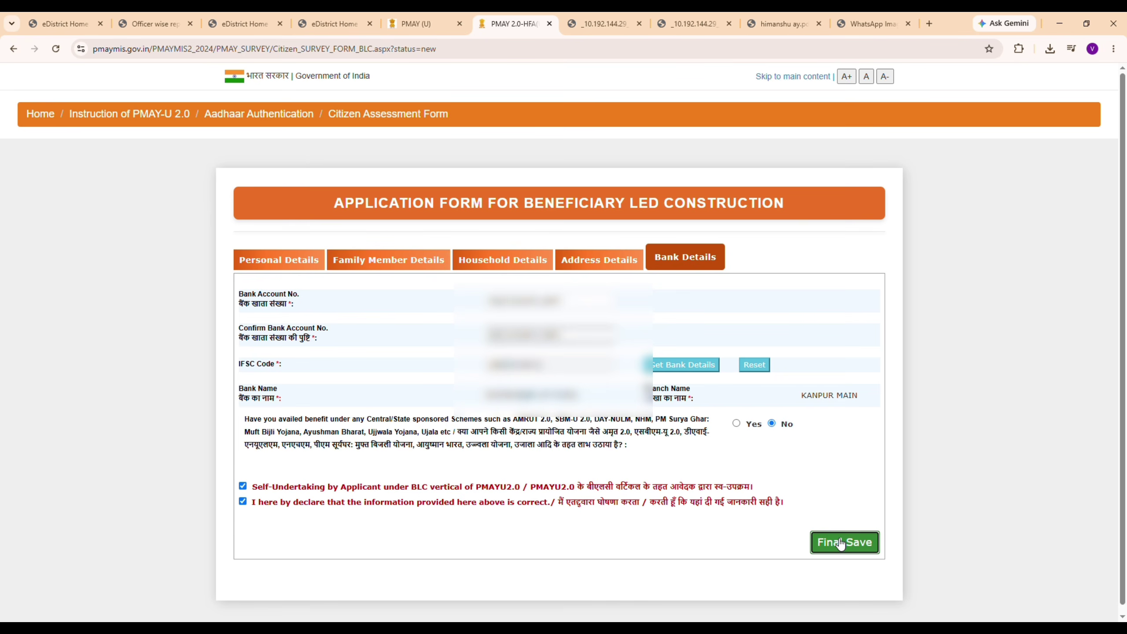
pyautogui.click(615, 135)
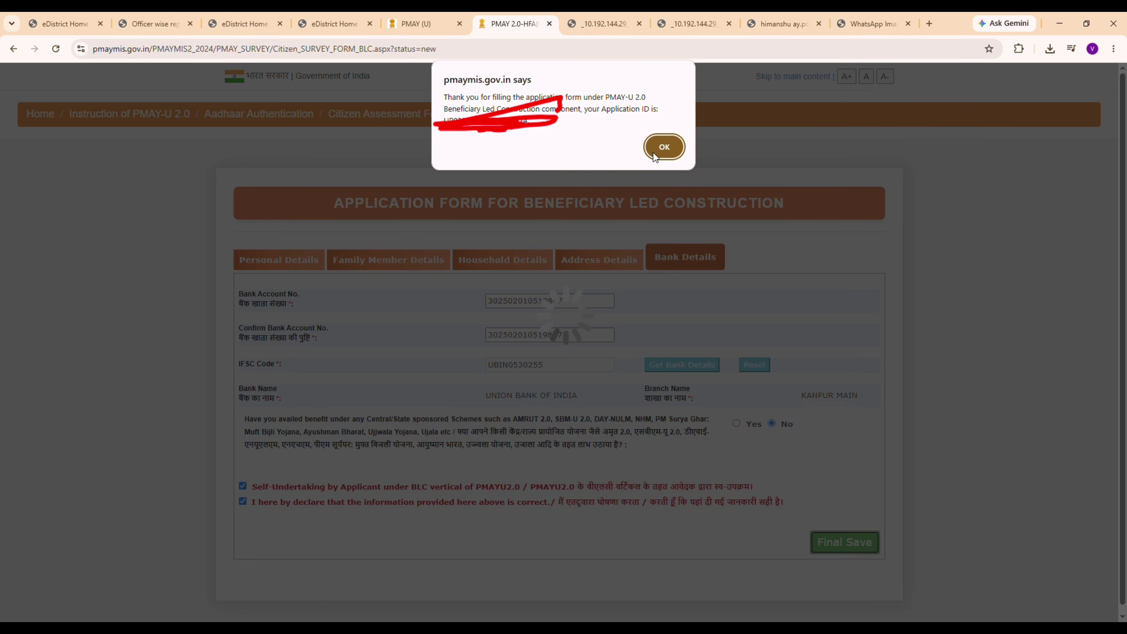
# Step: Acknowledge the Application ID alert, print the application form and open its six-page PDF
pyautogui.click(657, 150)
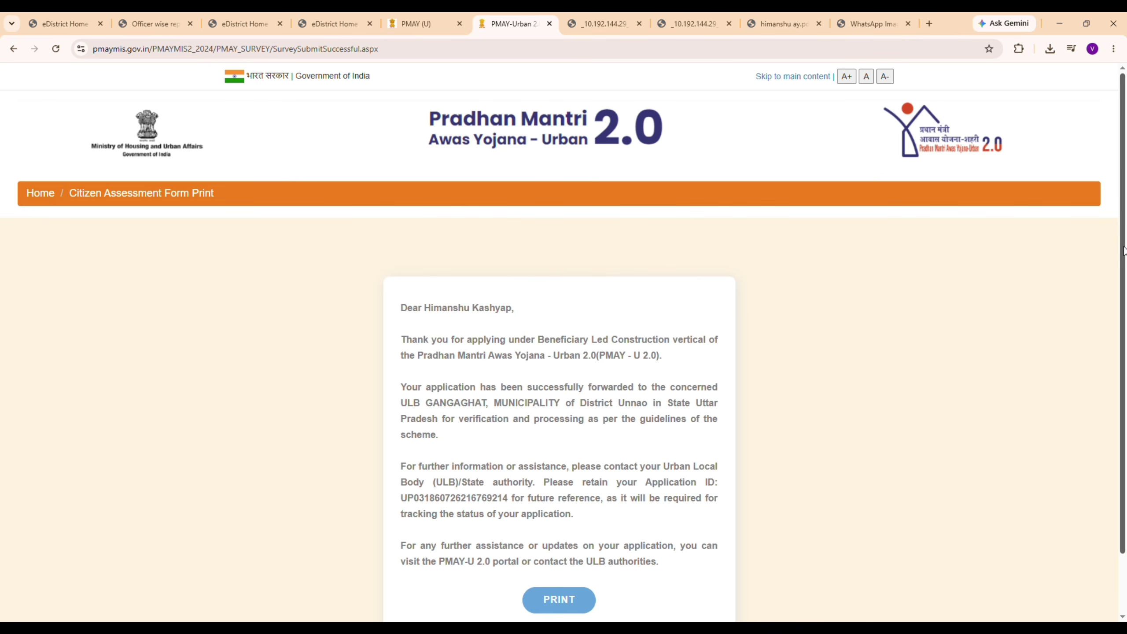
pyautogui.moveTo(1122, 251); pyautogui.dragTo(1123, 302)
pyautogui.click(581, 542)
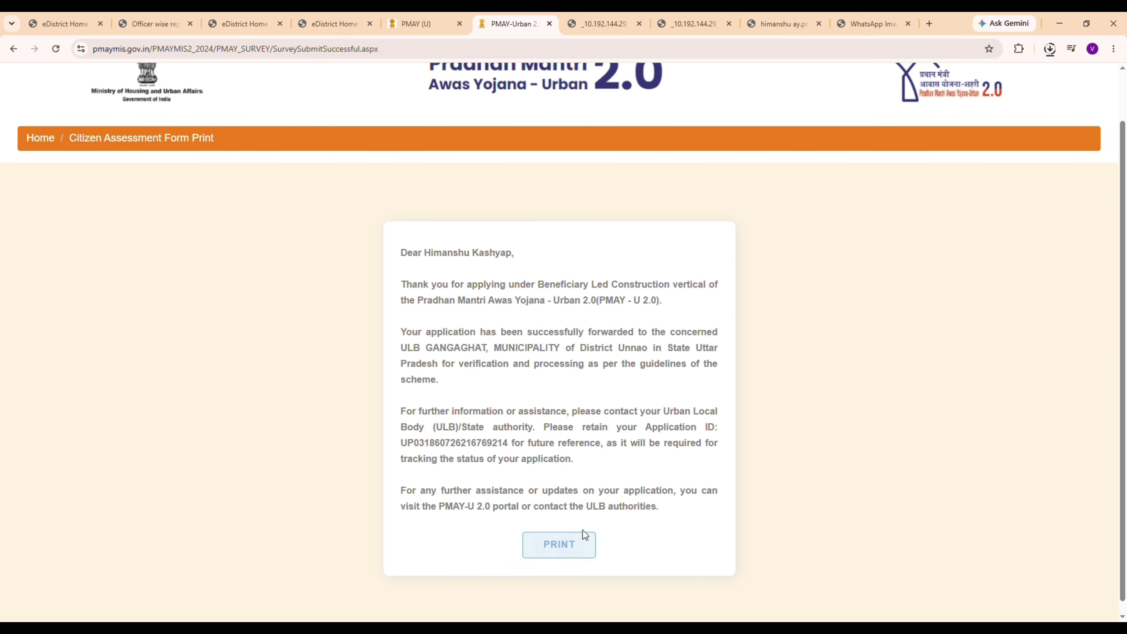
pyautogui.click(928, 81)
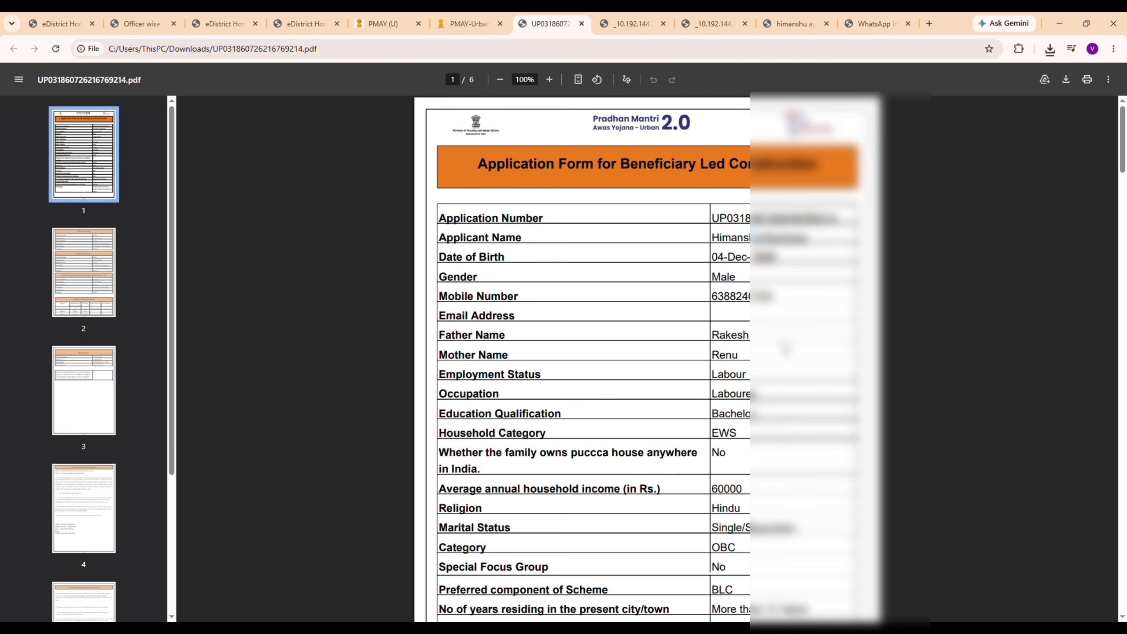
pyautogui.scroll(-3, 1125, 153)
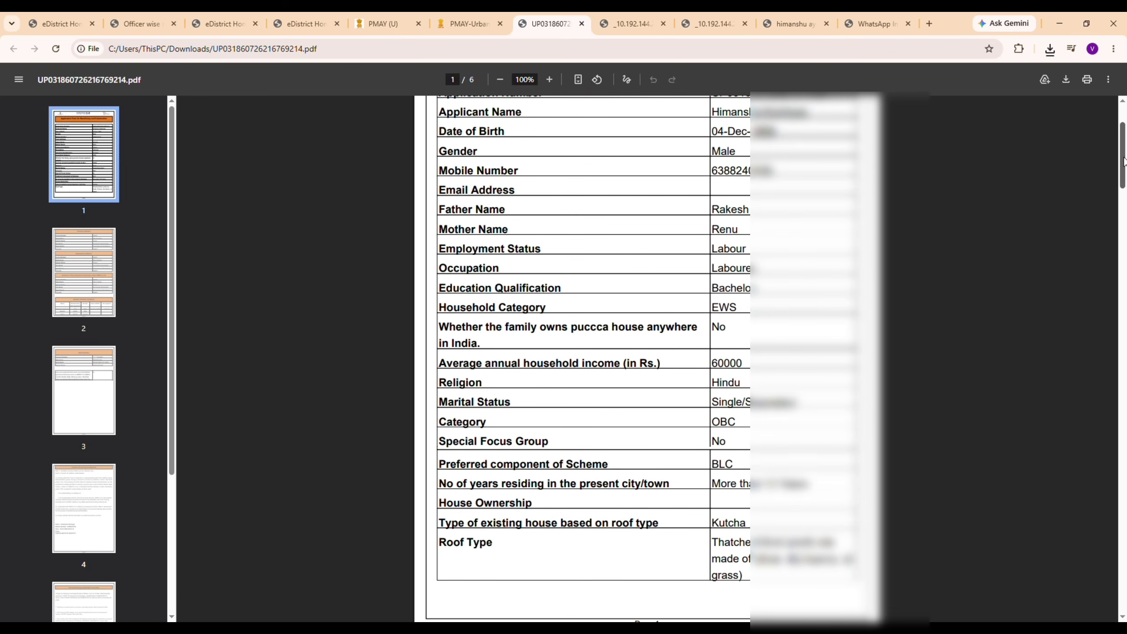
pyautogui.moveTo(1125, 162); pyautogui.dragTo(1125, 204)
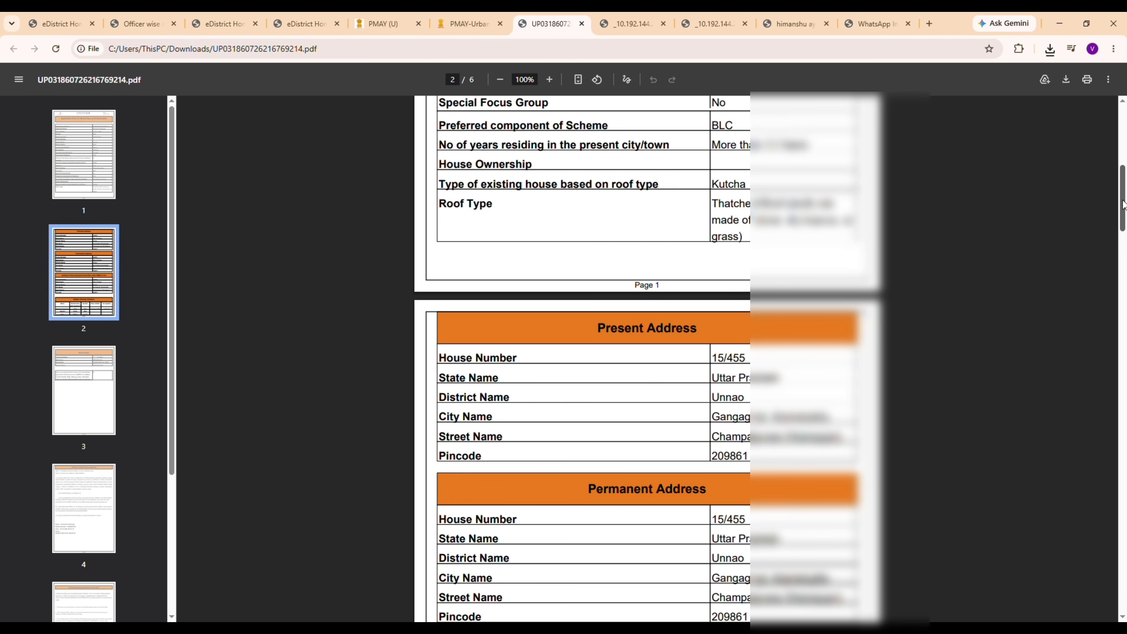
pyautogui.moveTo(1125, 205); pyautogui.dragTo(1124, 577)
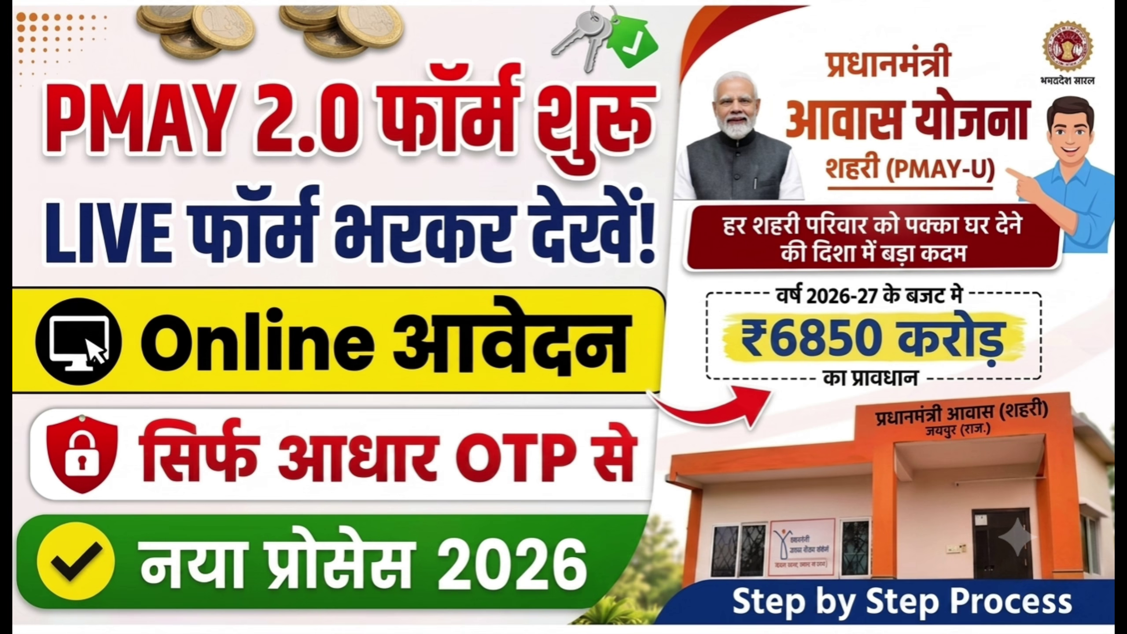